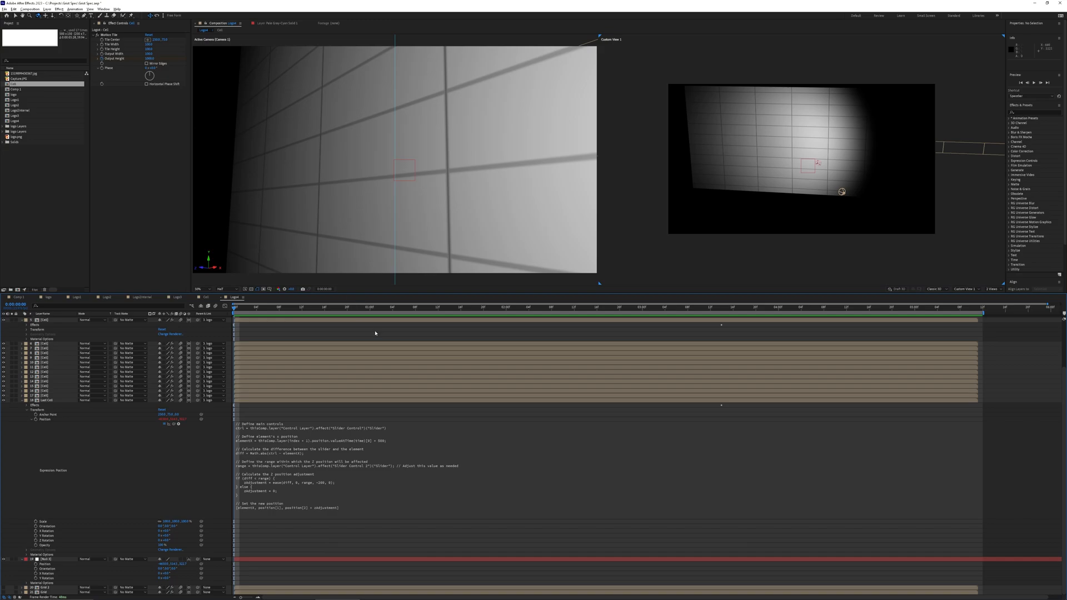
Step: Preview the Logo4 brick wall and star animation, and return the playhead to the start of the timeline
{"action": "key", "text": "space"}
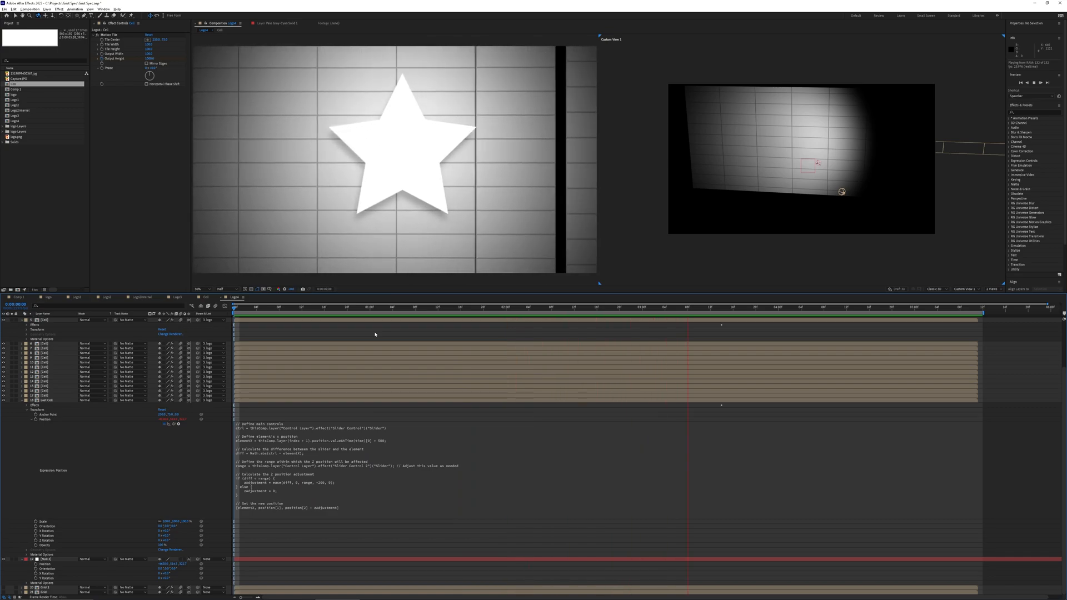
{"action": "key", "text": "space"}
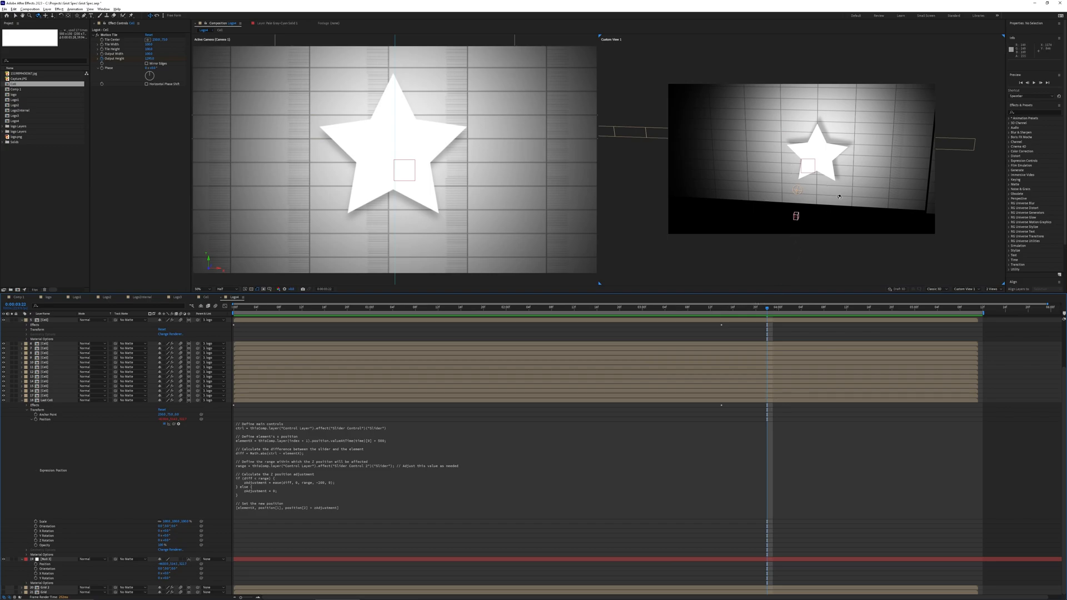
{"action": "left_click_drag", "start_coordinate": [765, 309], "coordinate": [285, 346]}
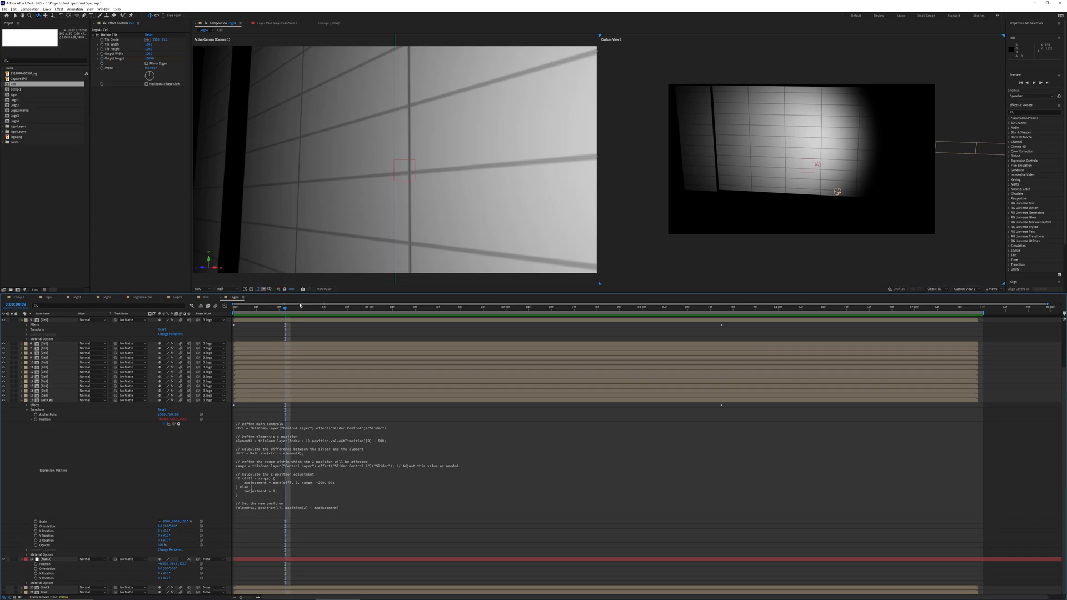
{"action": "key", "text": "space"}
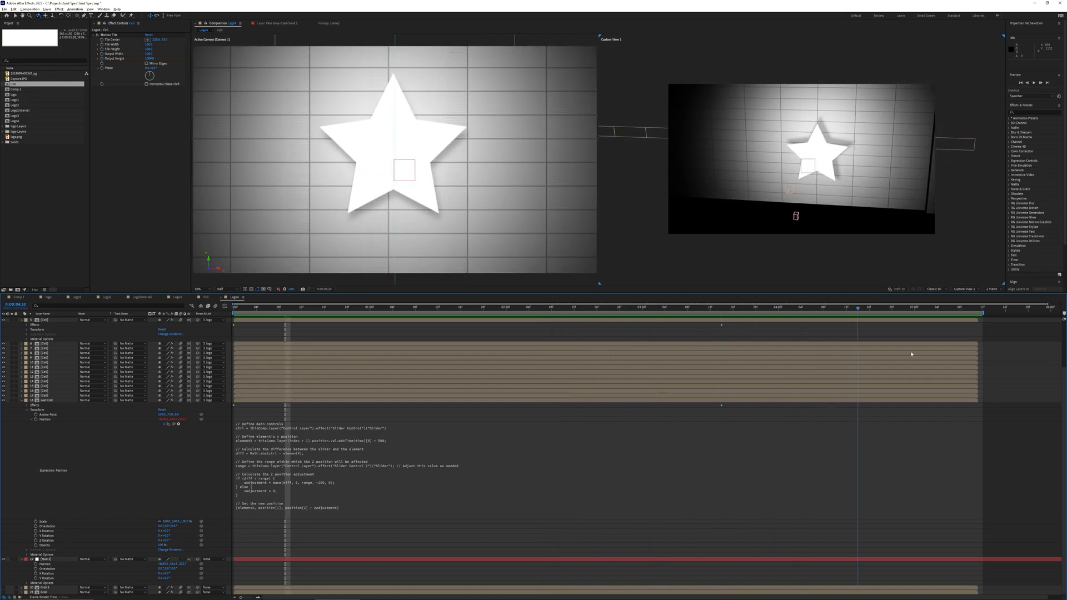
{"action": "key", "text": "space"}
{"action": "left_click_drag", "start_coordinate": [955, 308], "coordinate": [128, 346]}
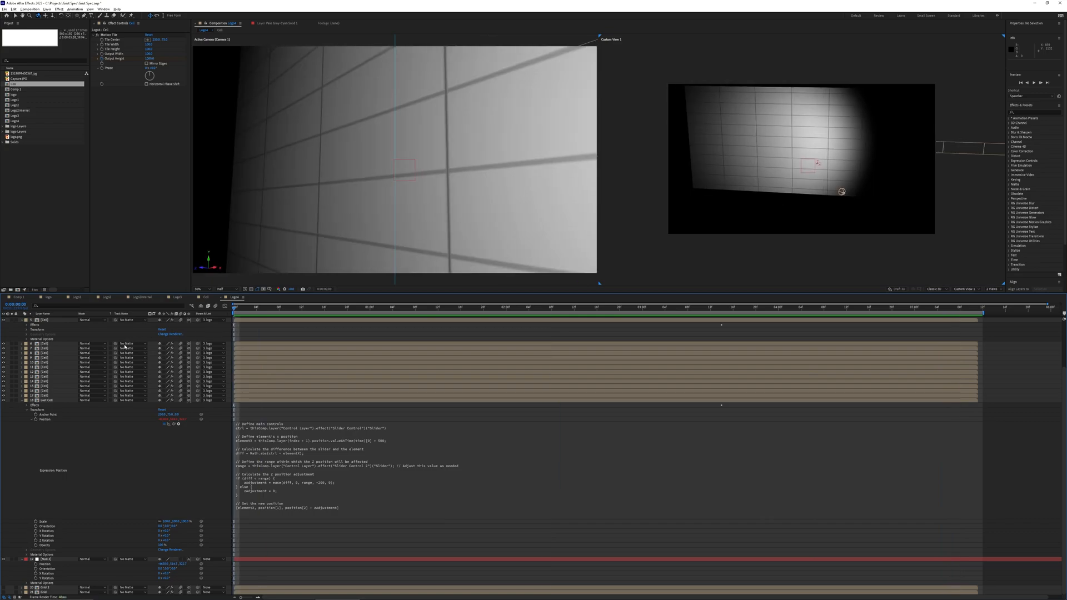
Step: Examine the rectangle inside the Cell precomposition and return to the Logo4 composition
{"action": "double_click", "coordinate": [43, 321]}
{"action": "key", "text": "slash"}
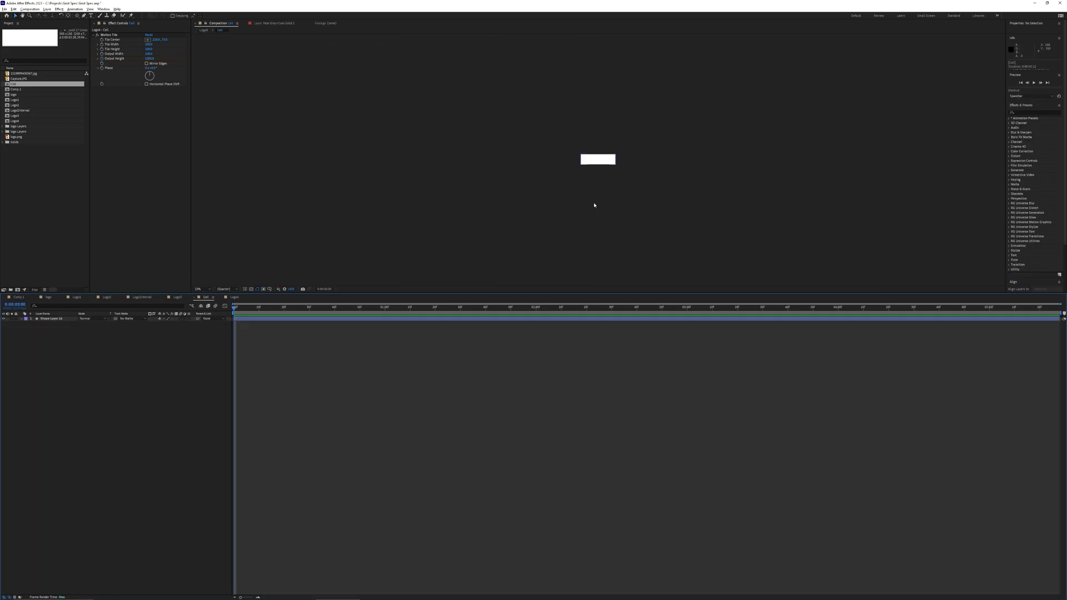
{"action": "key", "text": "period"}
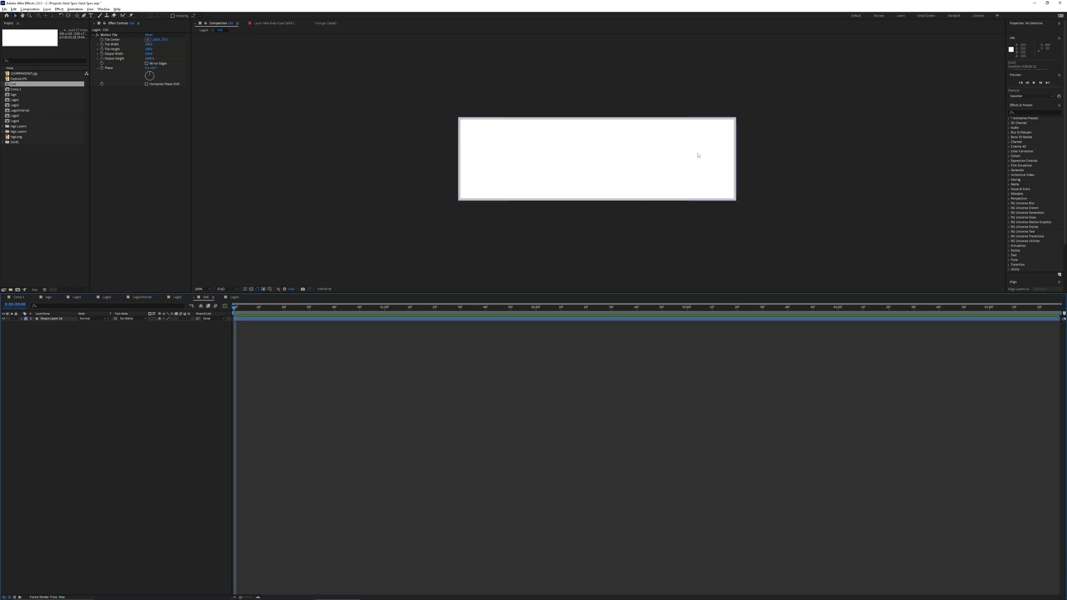
{"action": "left_click", "coordinate": [203, 31]}
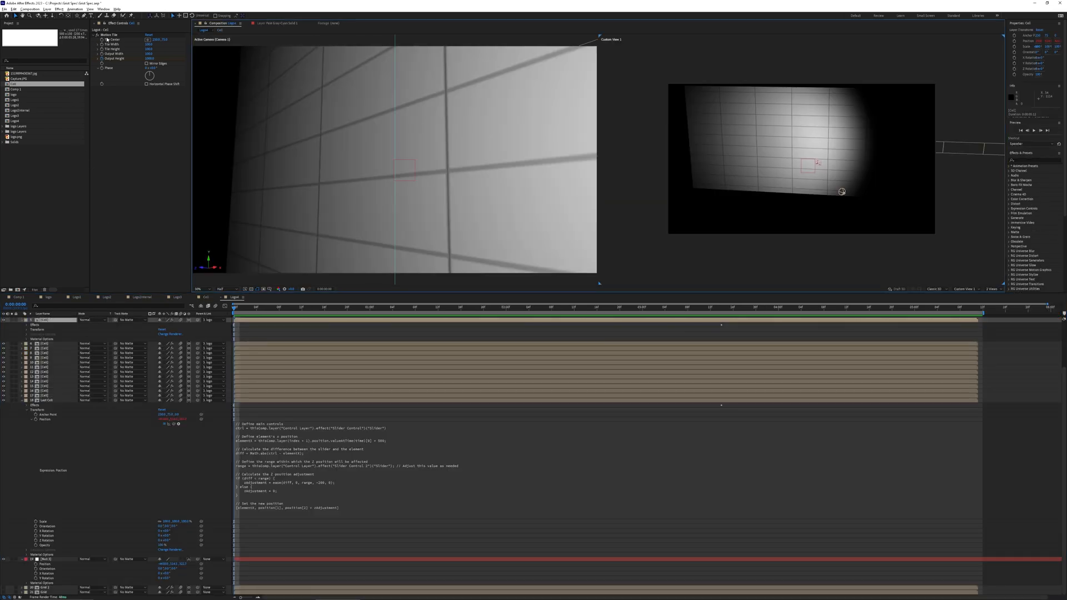
Step: Collapse the expanded properties of the uppermost Cell layer and of Control Layer in the timeline
{"action": "left_click", "coordinate": [103, 34]}
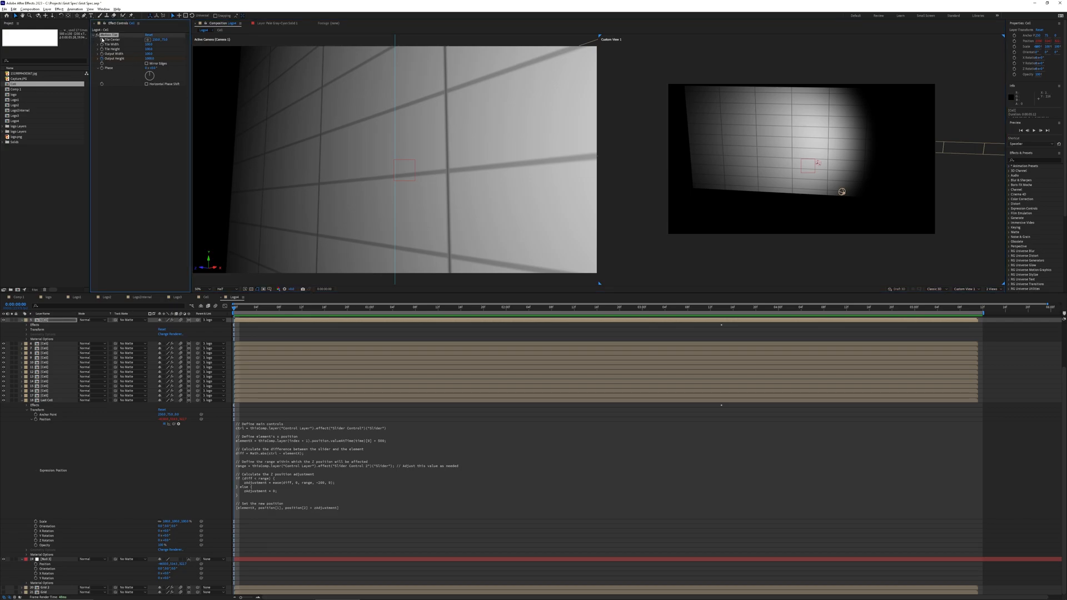
{"action": "key", "text": "ctrl+z"}
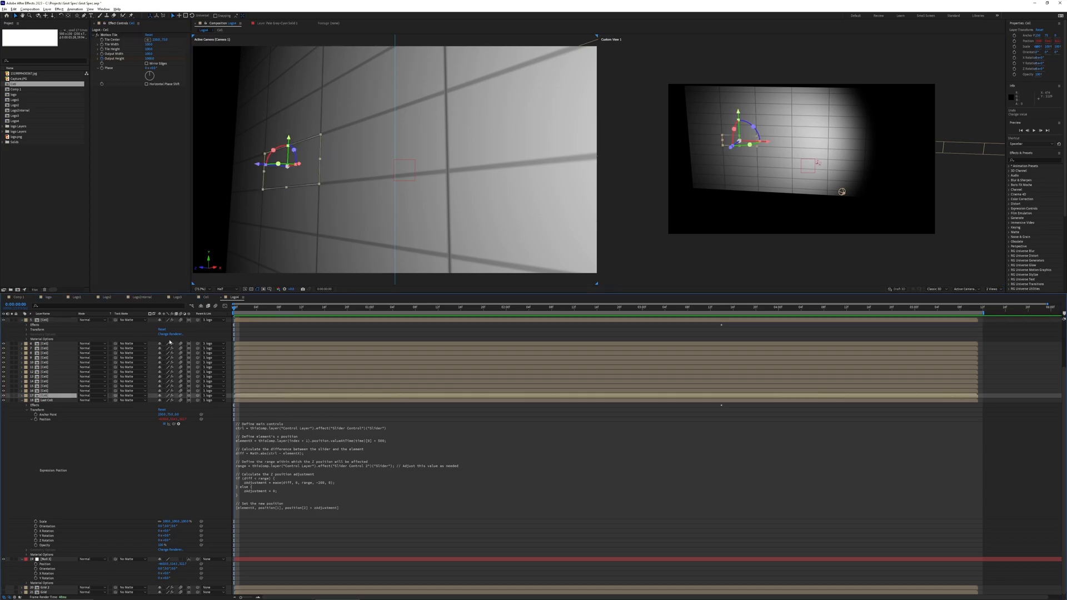
{"action": "left_click", "coordinate": [23, 320]}
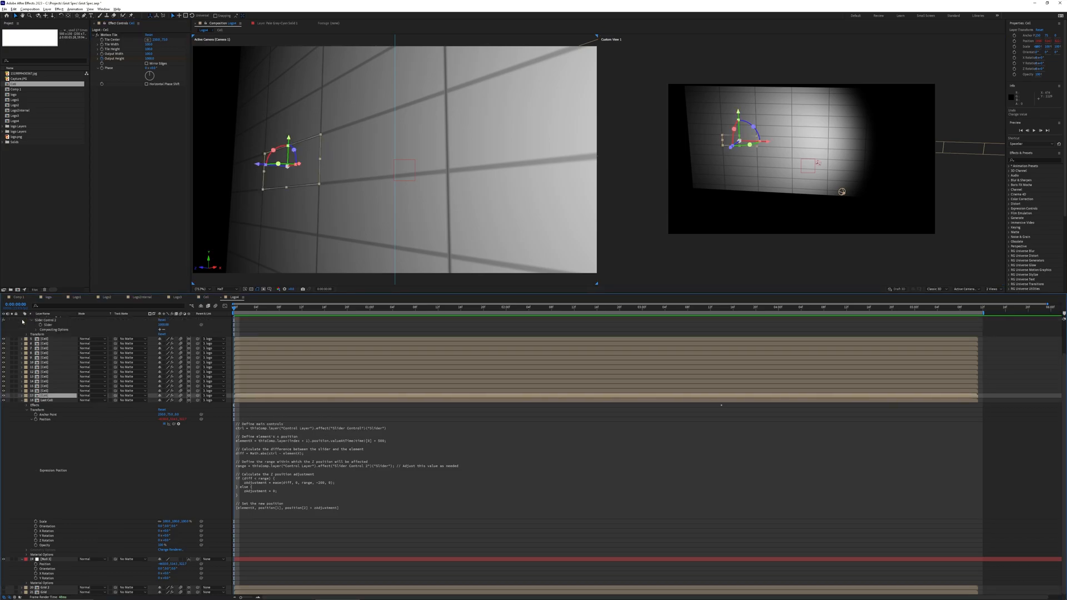
{"action": "scroll", "coordinate": [288, 350], "scroll_direction": "up", "scroll_amount": 2}
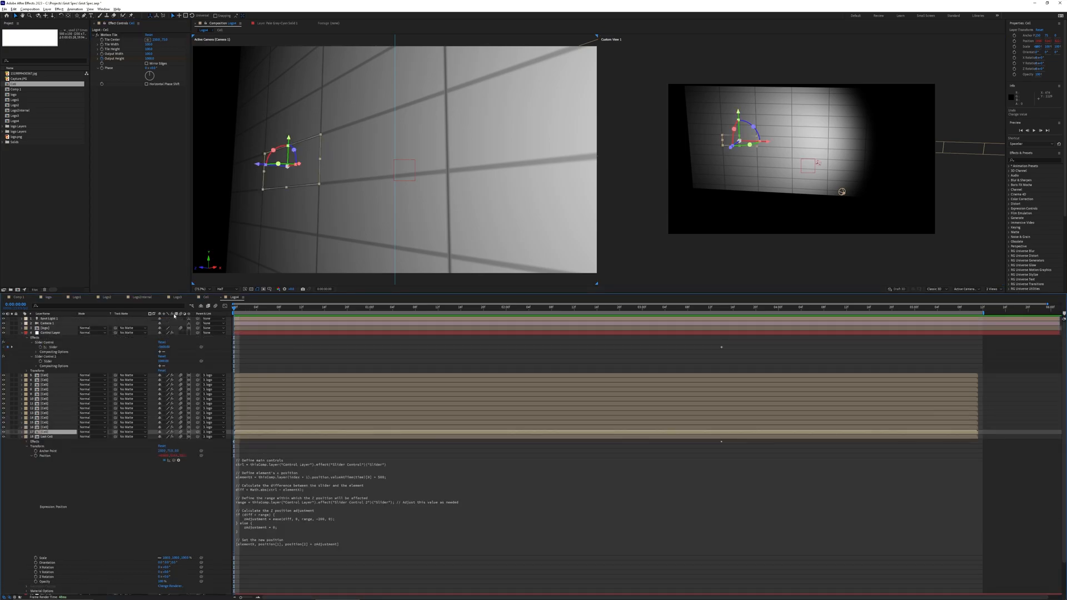
{"action": "left_click", "coordinate": [23, 333]}
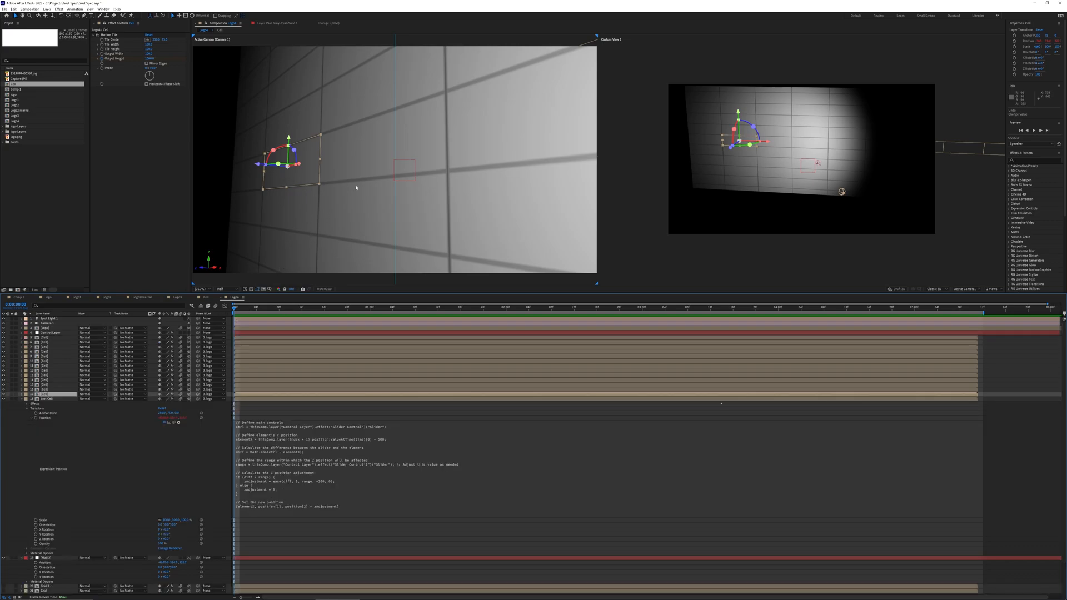
{"action": "left_click", "coordinate": [348, 162]}
{"action": "left_click", "coordinate": [291, 168]}
{"action": "left_click", "coordinate": [243, 174]}
{"action": "left_click", "coordinate": [291, 173]}
{"action": "left_click", "coordinate": [354, 167]}
{"action": "left_click", "coordinate": [297, 181]}
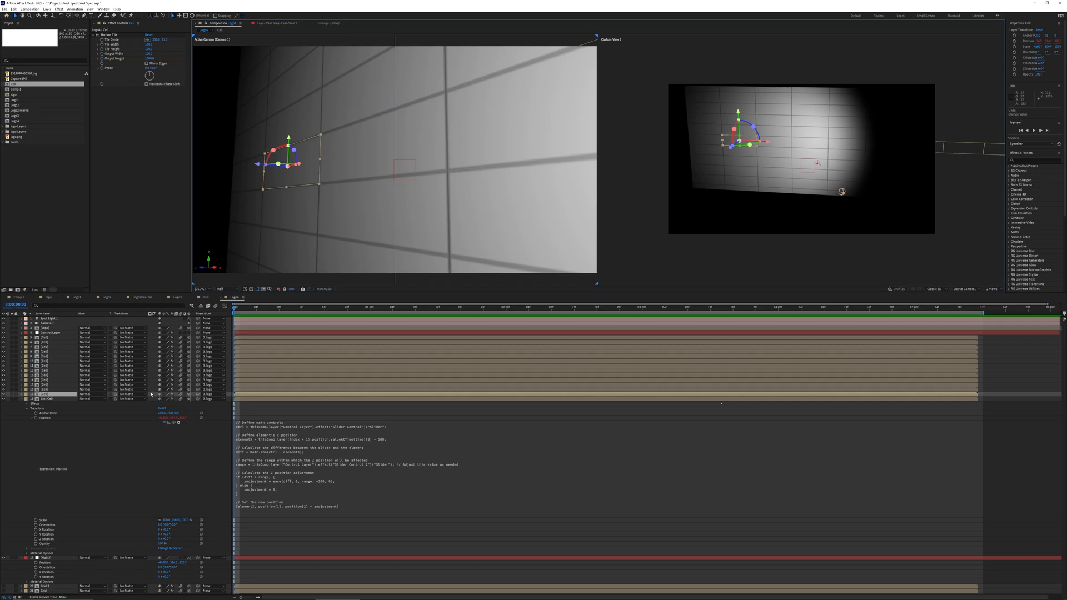
Step: Delete all the Cell layers between Control Layer and Last Cell, keeping Last Cell
{"action": "left_click", "coordinate": [23, 399]}
{"action": "left_click", "coordinate": [45, 338], "text": "shift"}
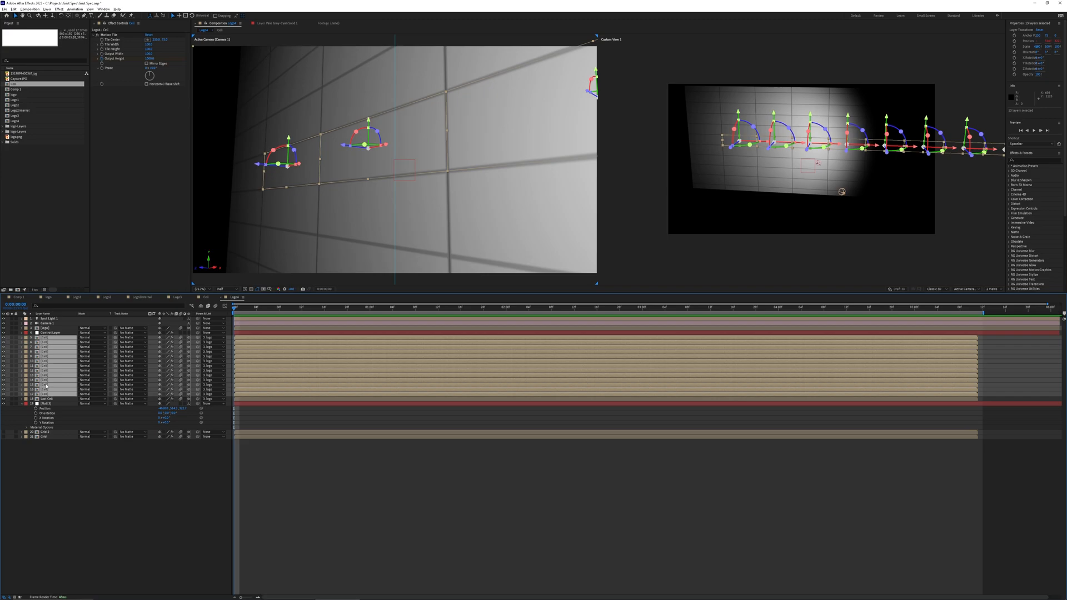
{"action": "key", "text": "Delete"}
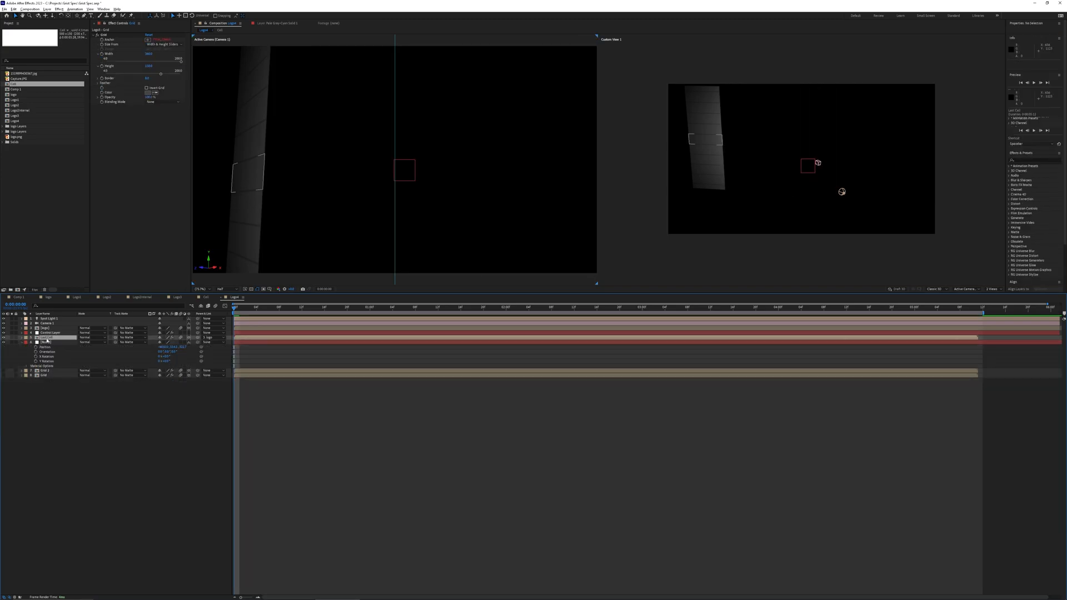
Step: Duplicate the Last Cell layer 13 times to rebuild the row of wall cells
{"action": "left_click", "coordinate": [59, 338]}
{"action": "key", "text": "ctrl+d"}
{"action": "key", "text": "ctrl+d"}
{"action": "key", "text": "ctrl+d"}
{"action": "key", "text": "ctrl+d"}
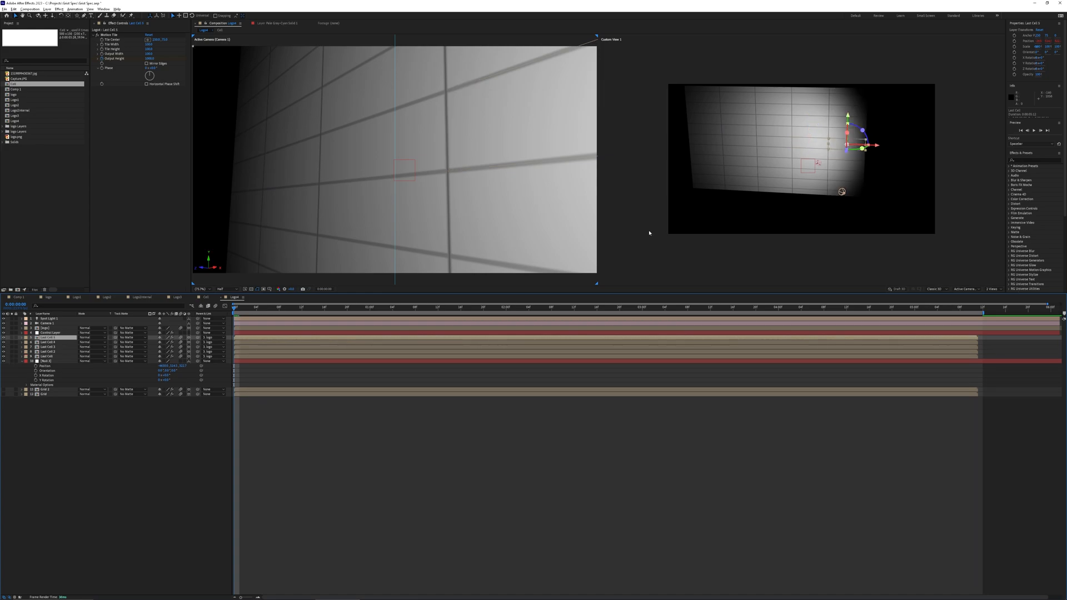
{"action": "key", "text": "ctrl+d"}
{"action": "key", "text": "ctrl+d"}
{"action": "key", "text": "ctrl+d"}
{"action": "key", "text": "ctrl+d"}
{"action": "key", "text": "ctrl+d"}
{"action": "key", "text": "ctrl+d"}
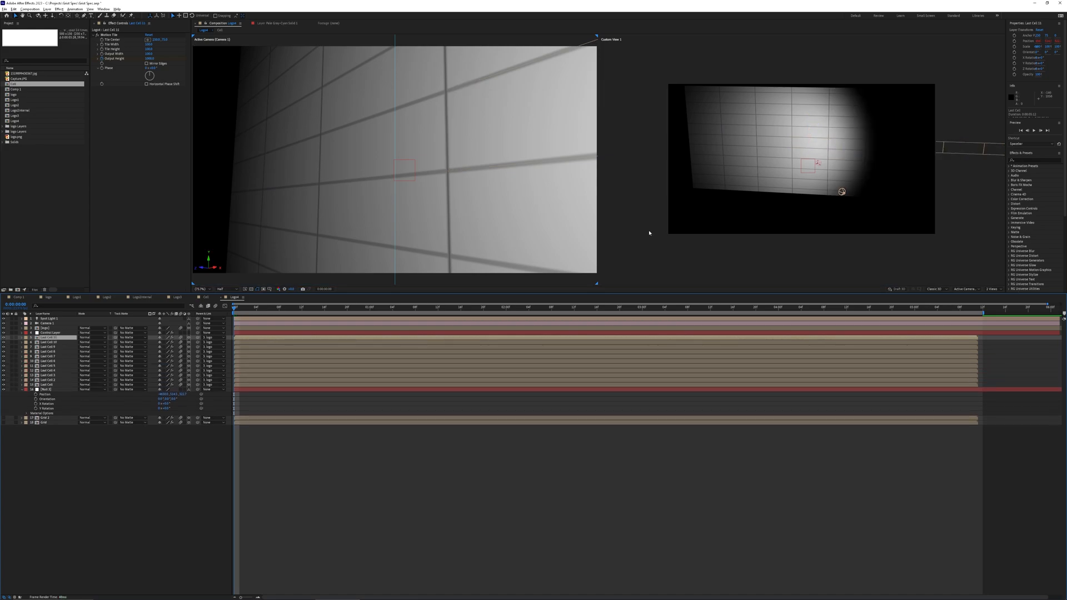
{"action": "key", "text": "ctrl+d"}
{"action": "key", "text": "ctrl+d"}
{"action": "key", "text": "ctrl+d"}
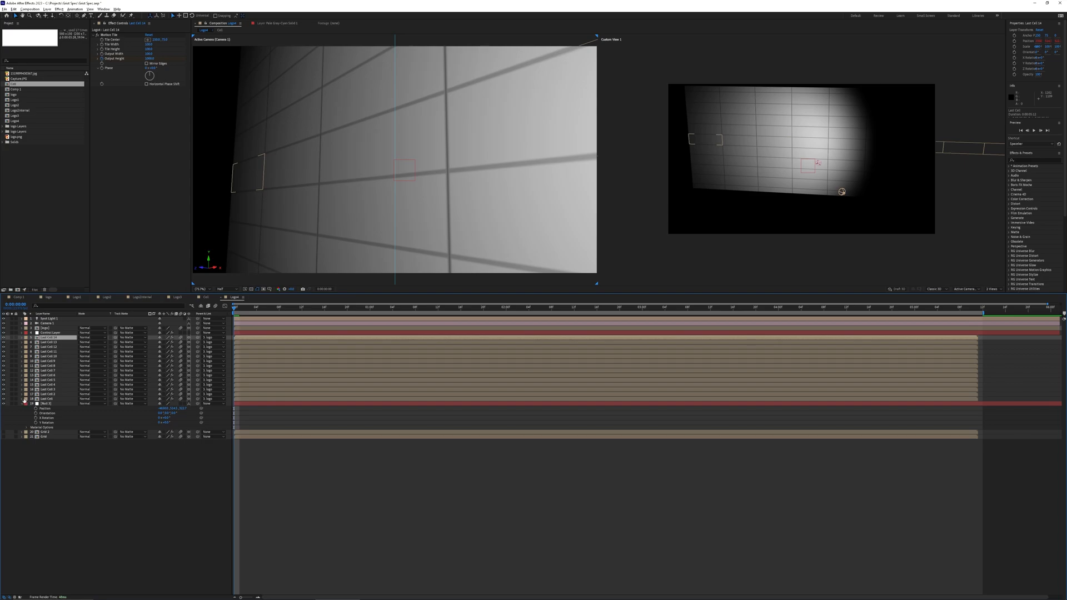
Step: Expand Last Cell and examine how its Position expression defines ctrl from Control Layer's Slider Control
{"action": "left_click", "coordinate": [23, 399]}
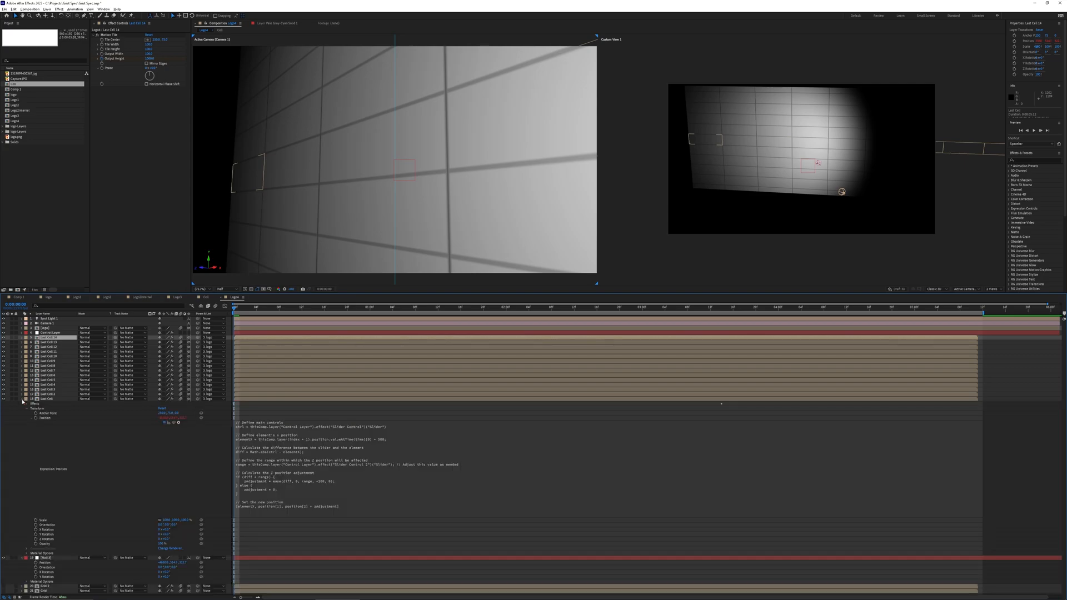
{"action": "left_click_drag", "start_coordinate": [250, 424], "coordinate": [351, 425]}
{"action": "double_click", "coordinate": [258, 432]}
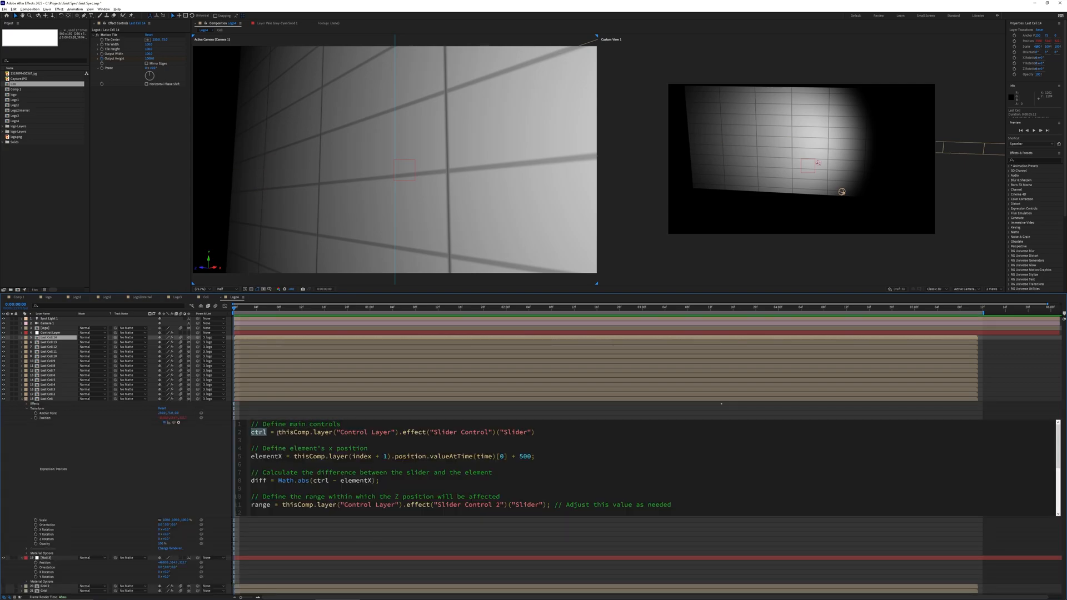
{"action": "left_click_drag", "start_coordinate": [278, 432], "coordinate": [399, 432]}
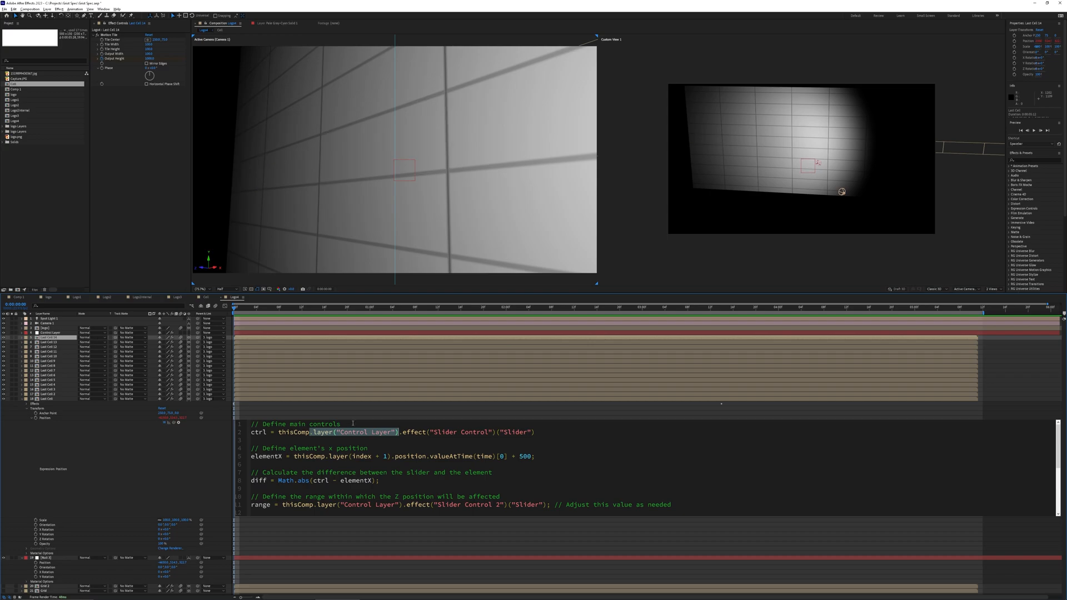
{"action": "left_click", "coordinate": [335, 433]}
{"action": "left_click_drag", "start_coordinate": [401, 432], "coordinate": [534, 432]}
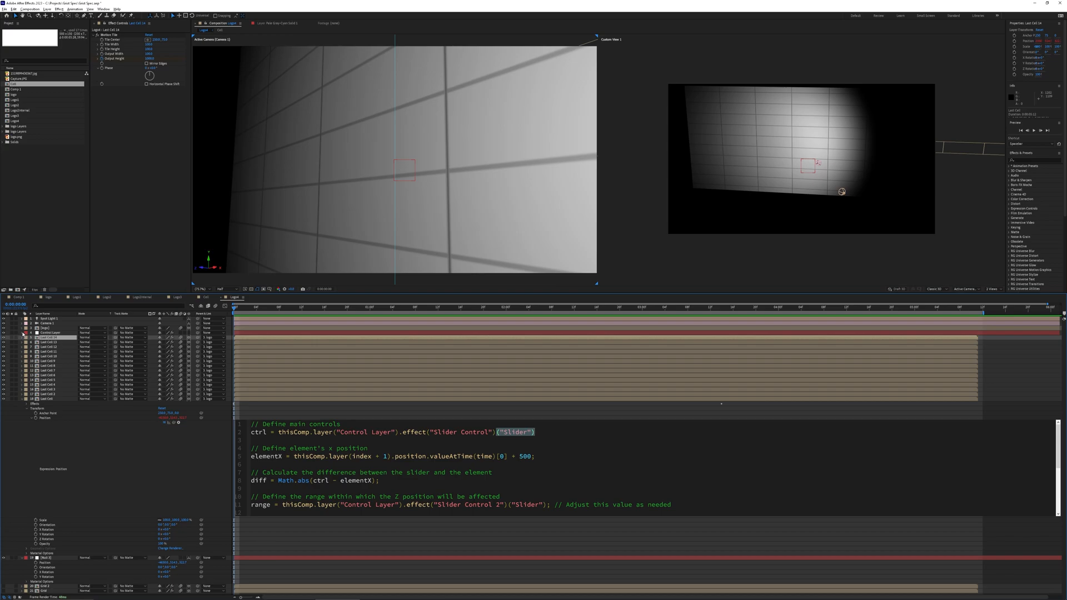
Step: Expand Control Layer's properties and examine its Slider Control effect
{"action": "left_click", "coordinate": [23, 333]}
{"action": "left_click", "coordinate": [22, 334]}
{"action": "double_click", "coordinate": [49, 333]}
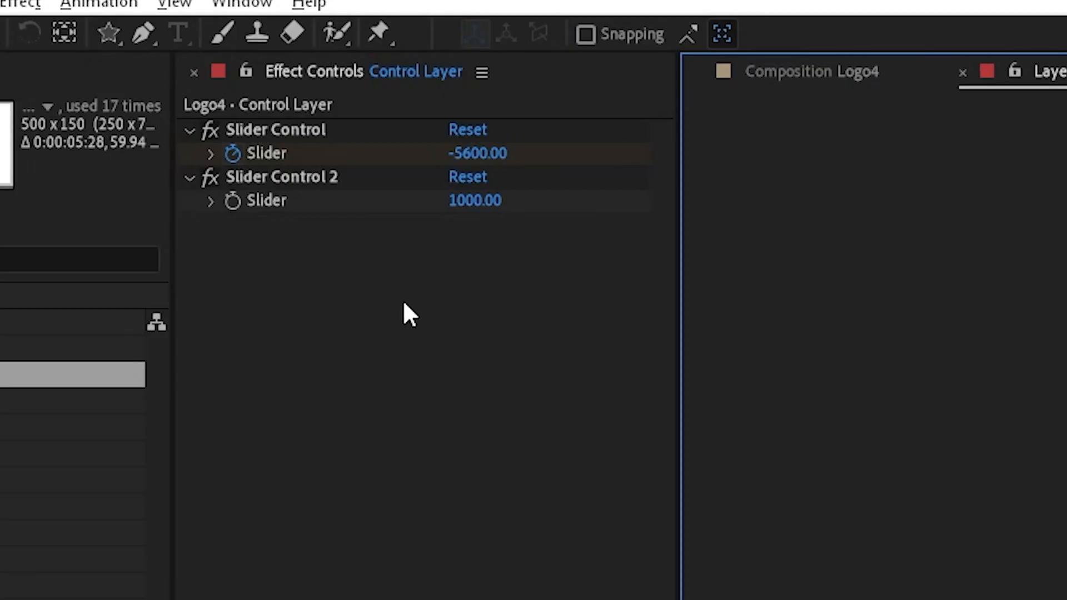
{"action": "left_click", "coordinate": [319, 129]}
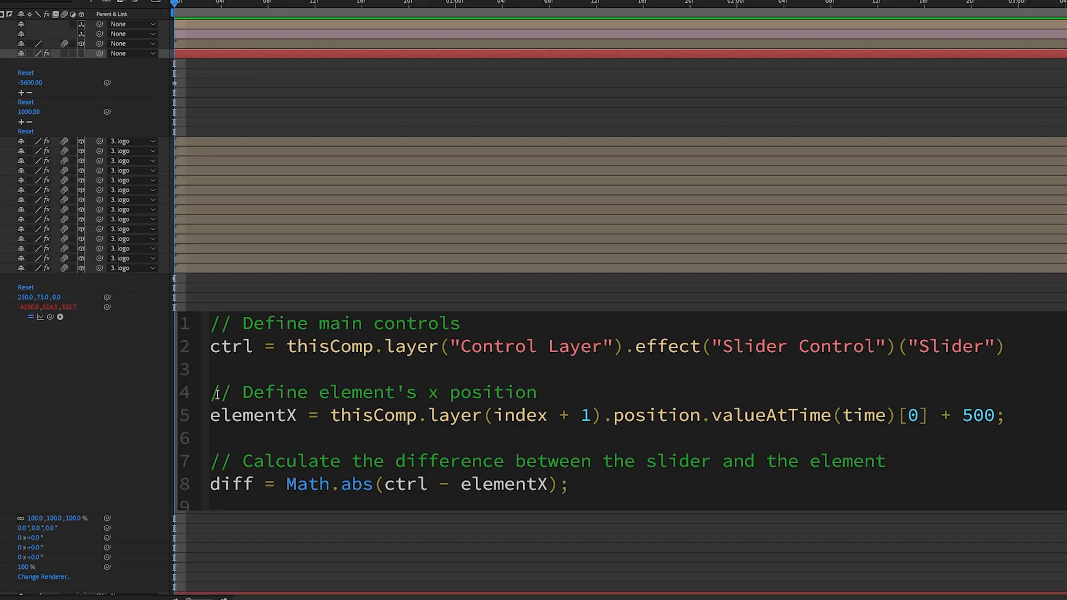
Step: Examine the elementX line of the Position expression, focusing on its thisComp.layer(index + 1) reference
{"action": "left_click_drag", "start_coordinate": [216, 395], "coordinate": [608, 382]}
{"action": "left_click", "coordinate": [629, 385]}
{"action": "left_click_drag", "start_coordinate": [212, 416], "coordinate": [299, 410]}
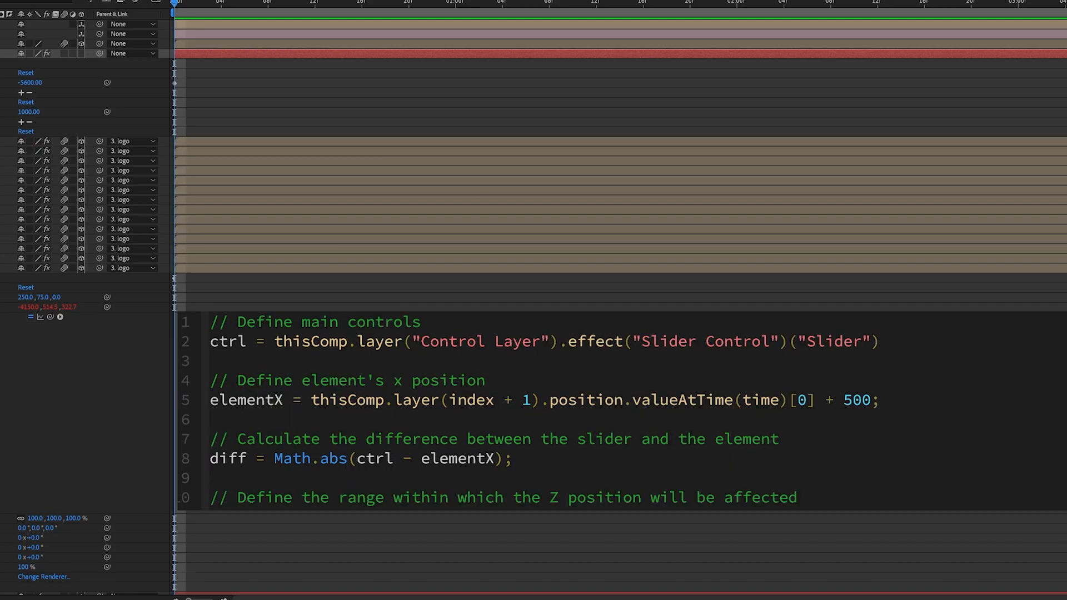
{"action": "left_click_drag", "start_coordinate": [301, 400], "coordinate": [385, 401]}
{"action": "left_click_drag", "start_coordinate": [311, 400], "coordinate": [538, 401]}
{"action": "left_click", "coordinate": [396, 400]}
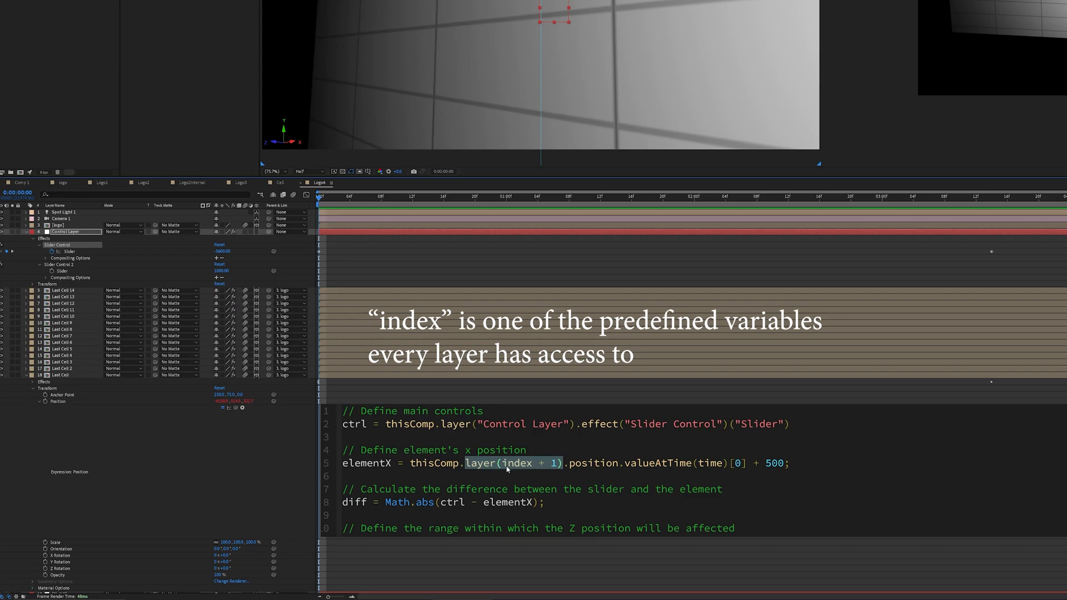
Step: Examine the position and valueAtTime(time)[0] parts of the elementX definition
{"action": "left_click_drag", "start_coordinate": [465, 463], "coordinate": [620, 463]}
{"action": "left_click", "coordinate": [600, 463]}
{"action": "left_click", "coordinate": [571, 464]}
{"action": "left_click", "coordinate": [620, 463]}
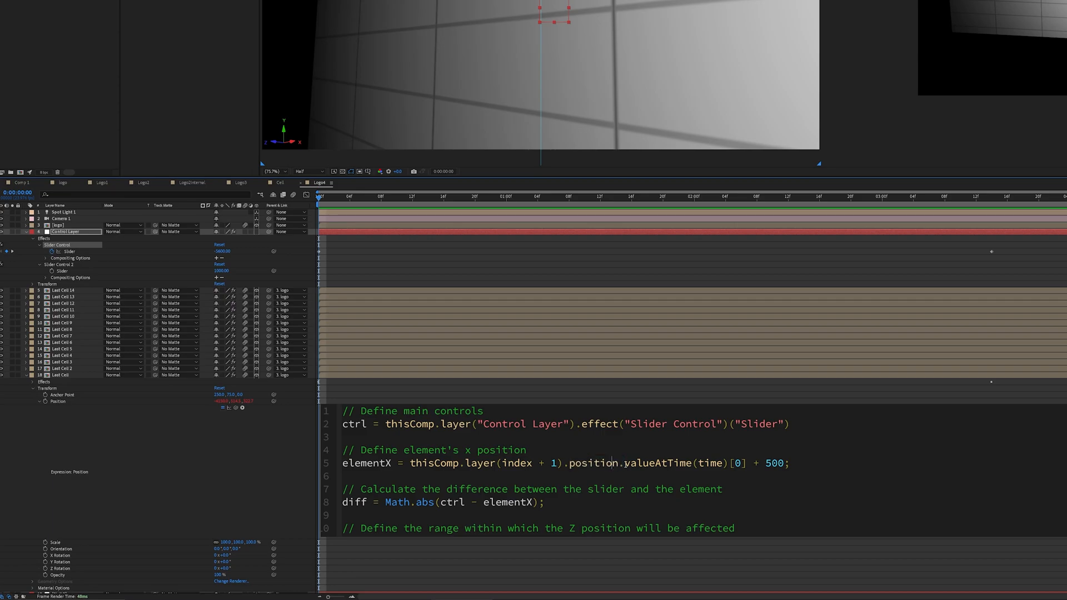
{"action": "left_click_drag", "start_coordinate": [620, 463], "coordinate": [749, 463]}
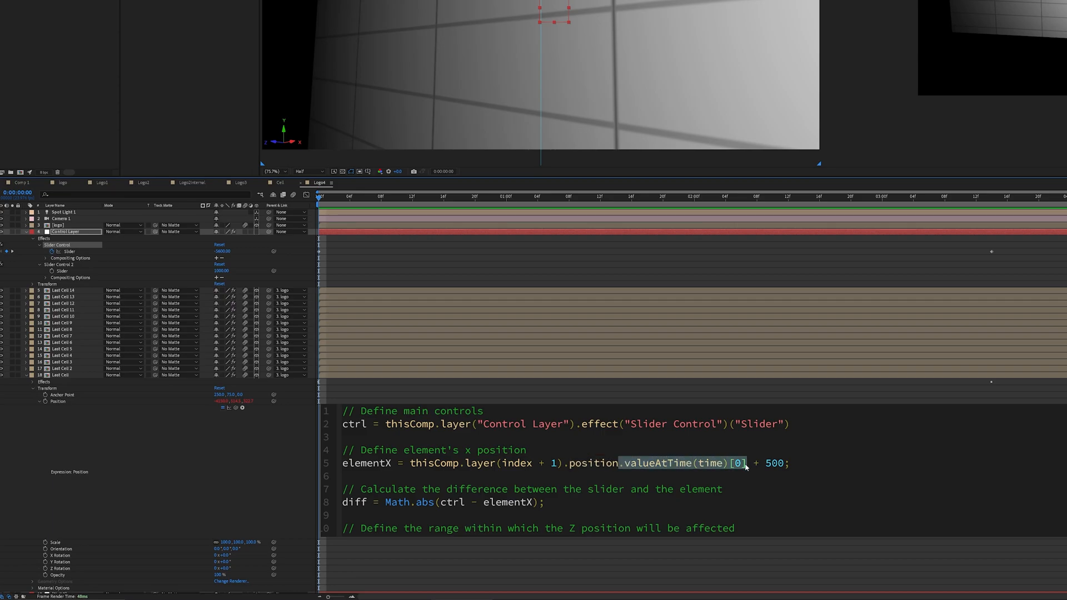
{"action": "left_click", "coordinate": [636, 463]}
{"action": "left_click_drag", "start_coordinate": [620, 463], "coordinate": [748, 463]}
{"action": "left_click_drag", "start_coordinate": [569, 463], "coordinate": [619, 460]}
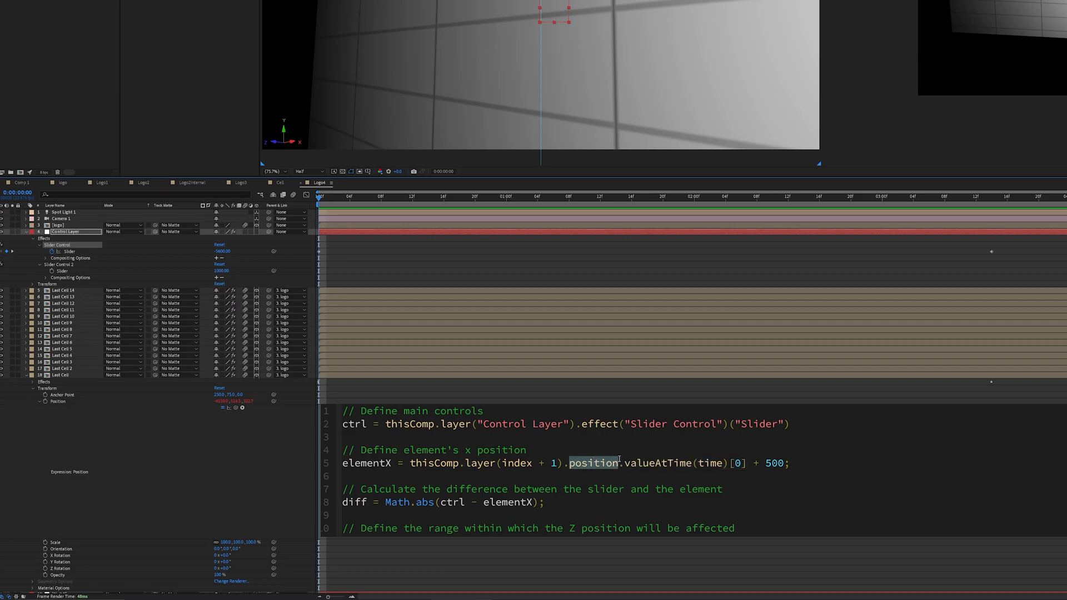
Step: Inspect the x, y and z values of Last Cell's Position property
{"action": "left_click", "coordinate": [223, 401]}
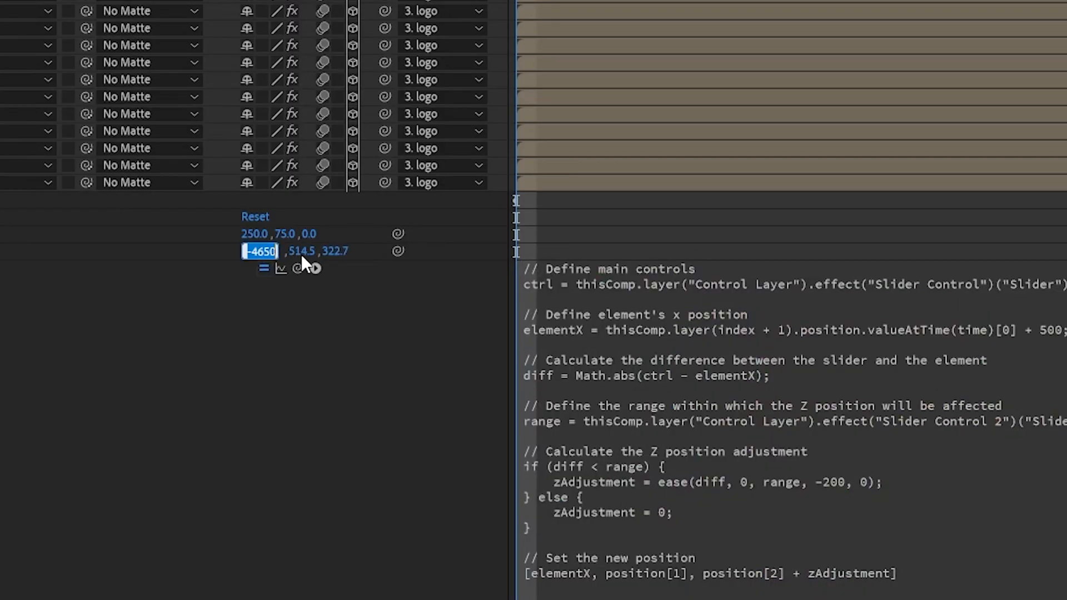
{"action": "left_click", "coordinate": [295, 253]}
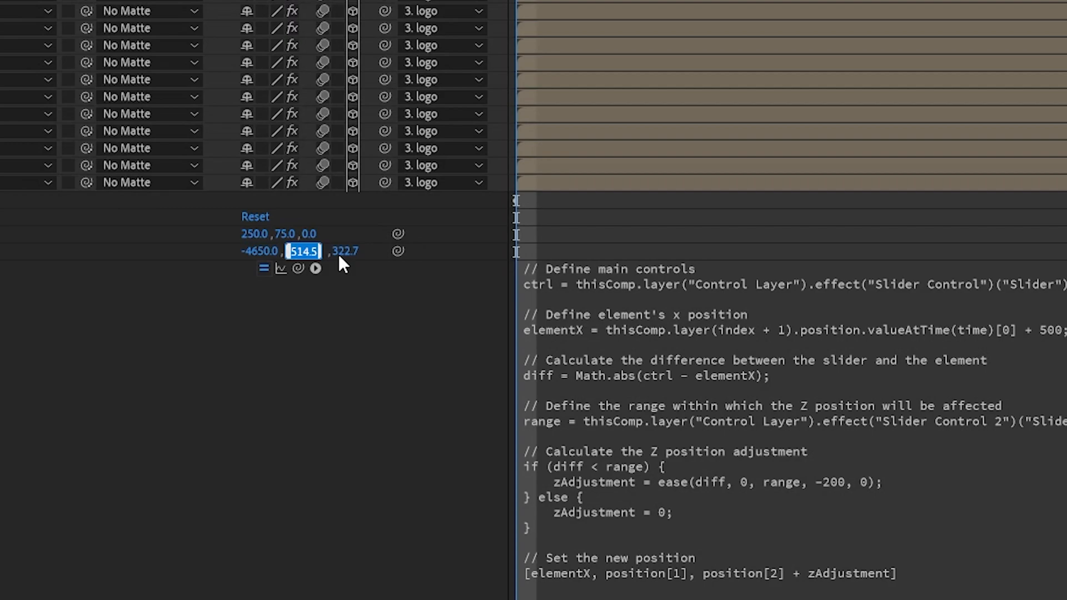
{"action": "left_click", "coordinate": [339, 254]}
{"action": "left_click", "coordinate": [304, 254]}
{"action": "left_click", "coordinate": [250, 254]}
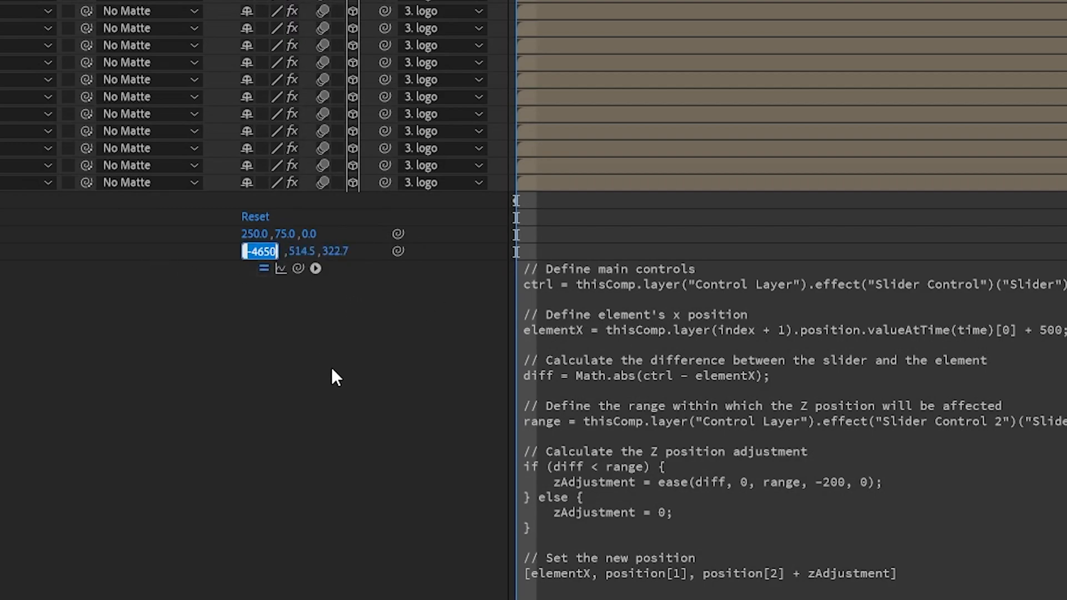
{"action": "type", "text": "-4150"}
{"action": "key", "text": "Return"}
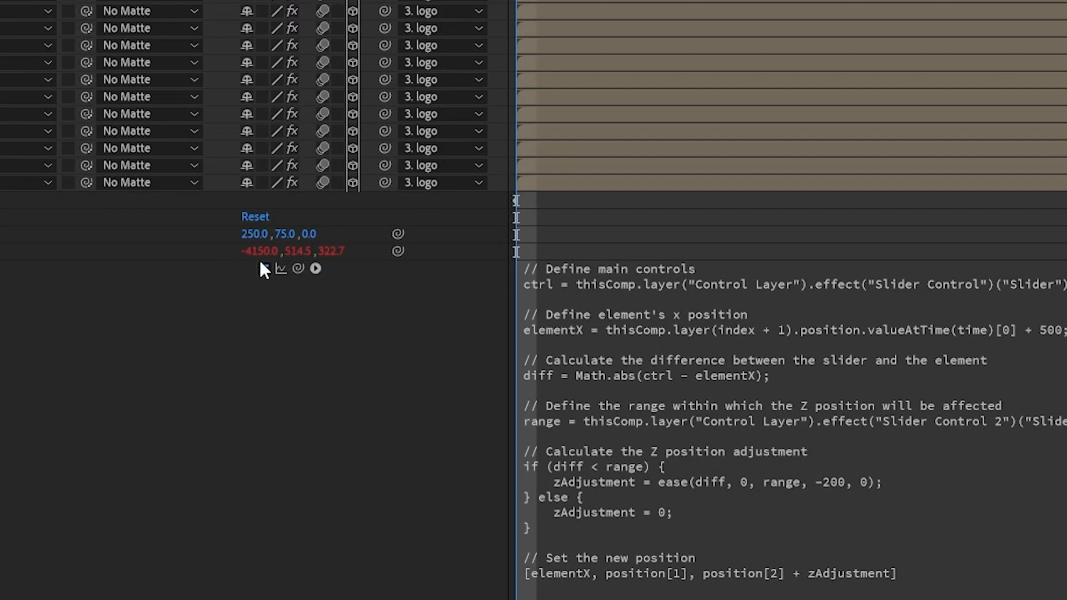
Step: Open the Position expression for editing and examine the valueAtTime(time) part of the elementX line
{"action": "left_click", "coordinate": [976, 394]}
{"action": "scroll", "coordinate": [968, 335], "scroll_direction": "down", "scroll_amount": 4}
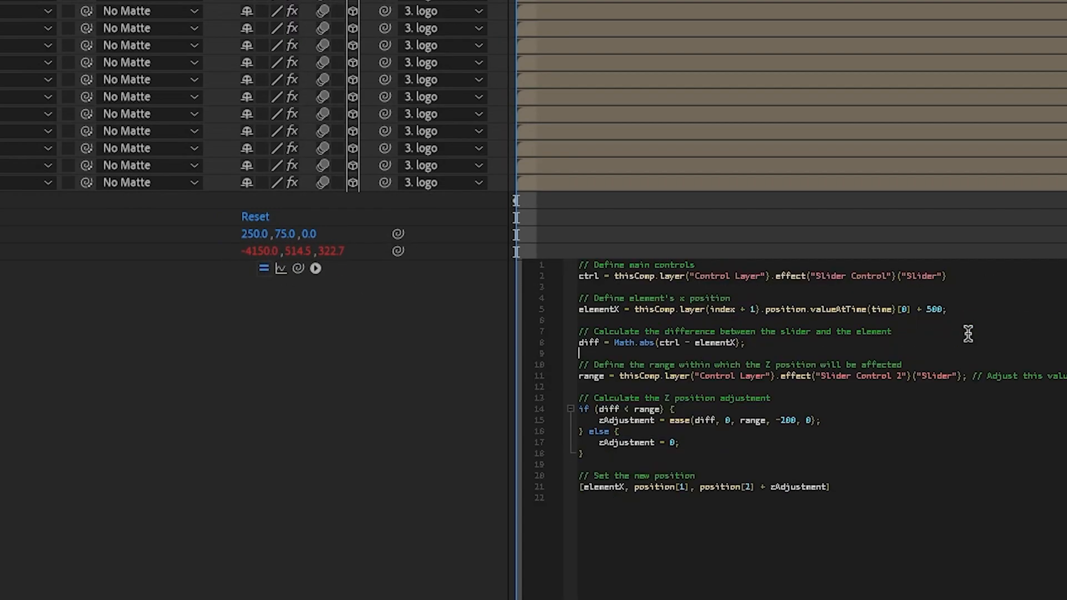
{"action": "scroll", "coordinate": [968, 334], "scroll_direction": "up", "scroll_amount": 12}
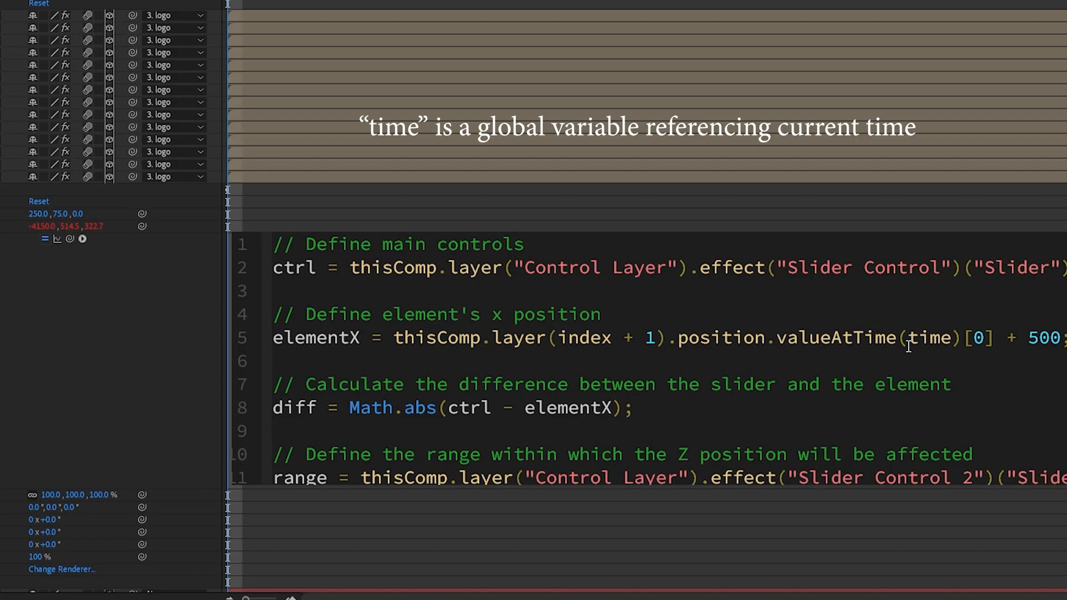
{"action": "left_click_drag", "start_coordinate": [777, 337], "coordinate": [963, 332]}
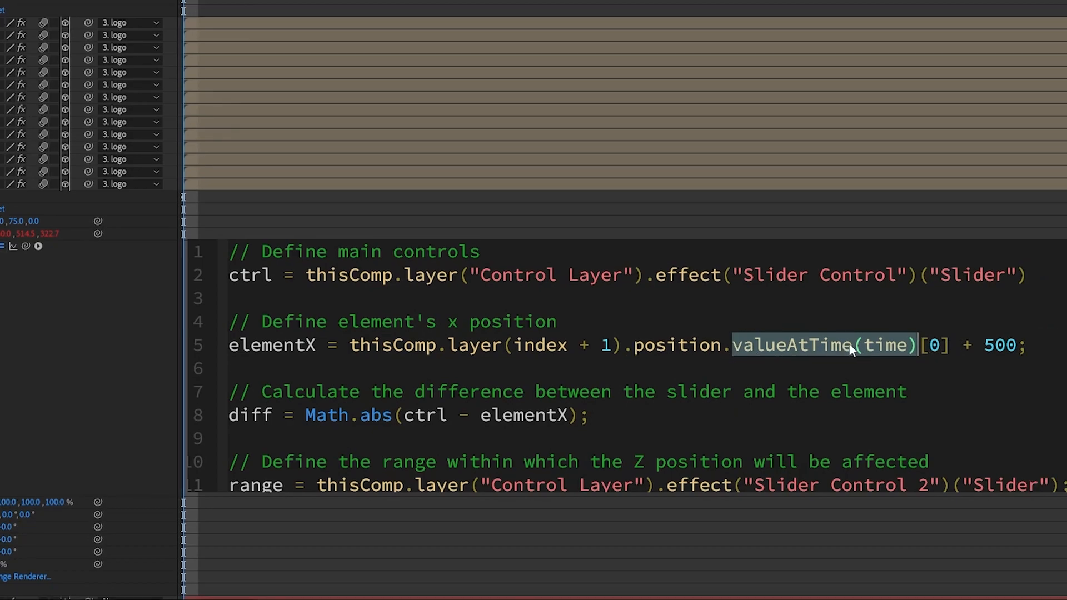
Step: Examine the + 500 offset at the end of the elementX line
{"action": "left_click", "coordinate": [995, 338]}
{"action": "left_click_drag", "start_coordinate": [972, 345], "coordinate": [1034, 347]}
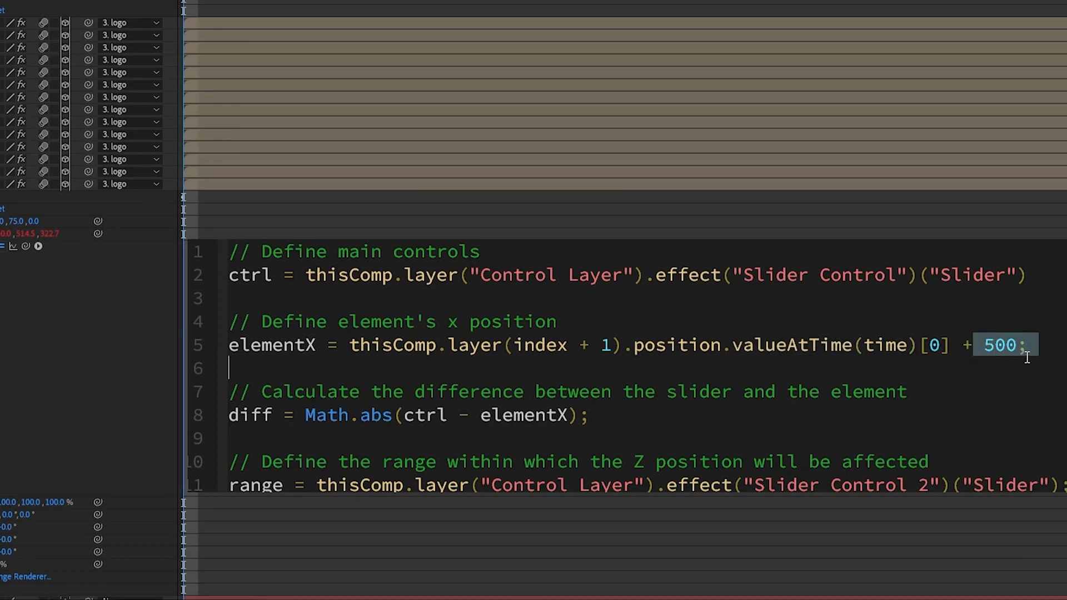
{"action": "left_click", "coordinate": [1020, 344]}
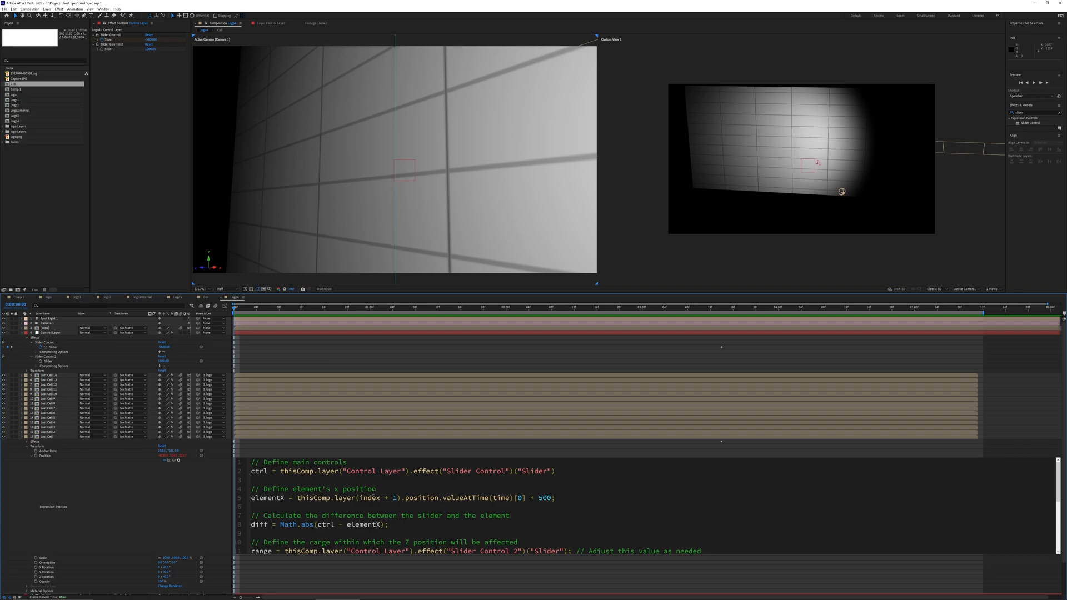
Step: Scrub the timeline to review Control Layer's Slider animation and examine the expression line diff = Math.abs(ctrl - elementX)
{"action": "left_click", "coordinate": [114, 41]}
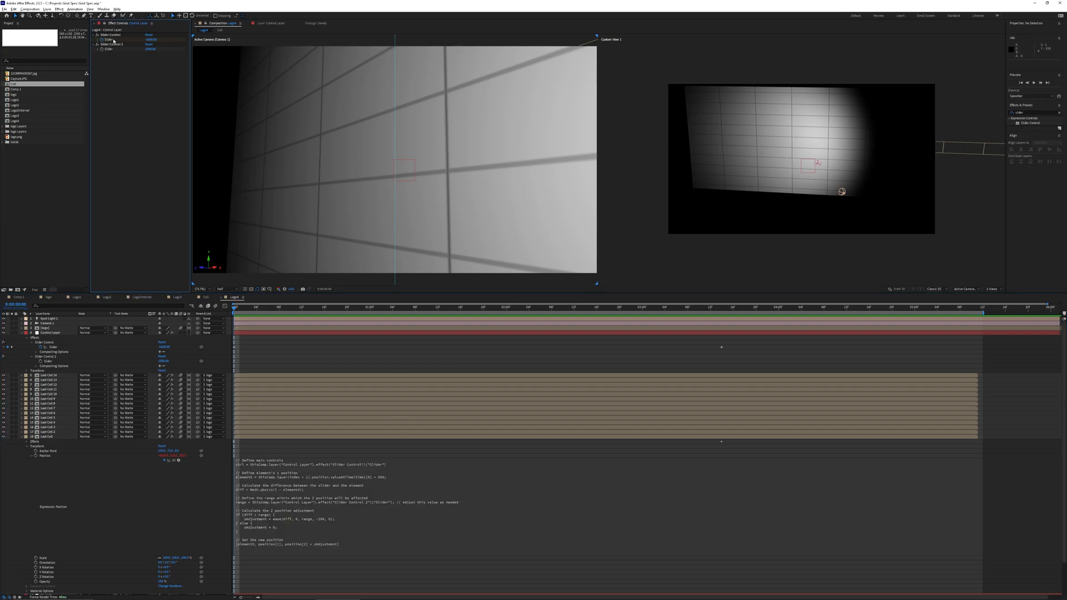
{"action": "left_click", "coordinate": [238, 309]}
{"action": "left_click_drag", "start_coordinate": [241, 313], "coordinate": [234, 380]}
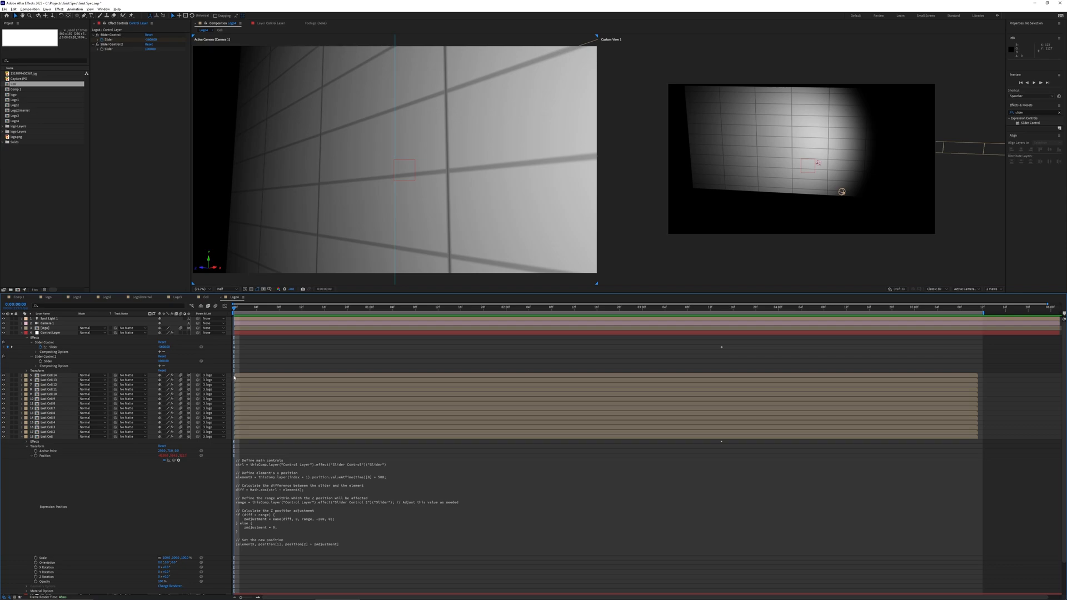
{"action": "left_click", "coordinate": [356, 517]}
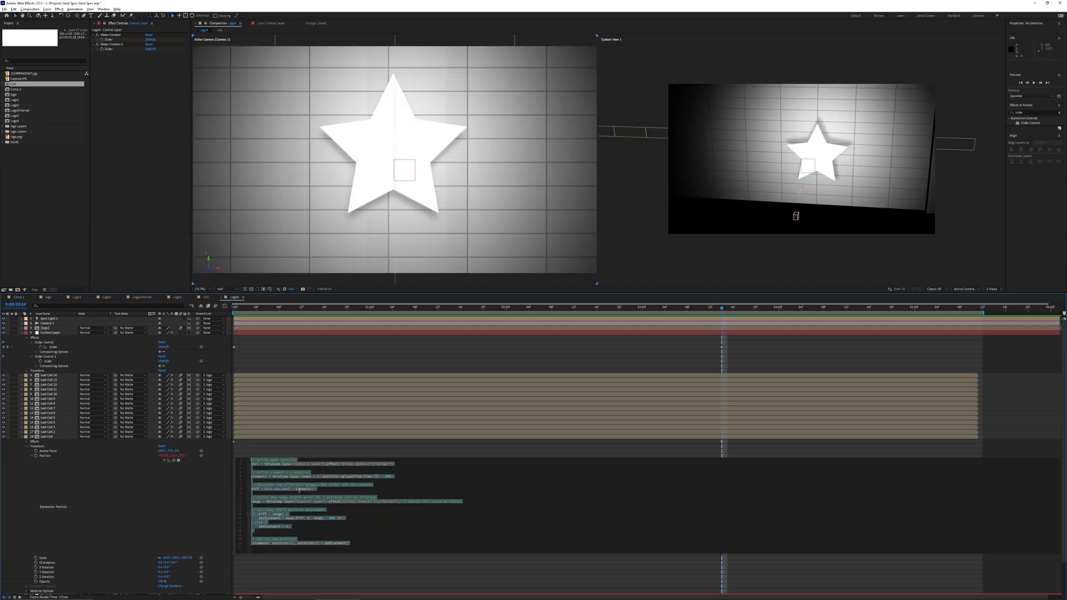
{"action": "left_click", "coordinate": [356, 517]}
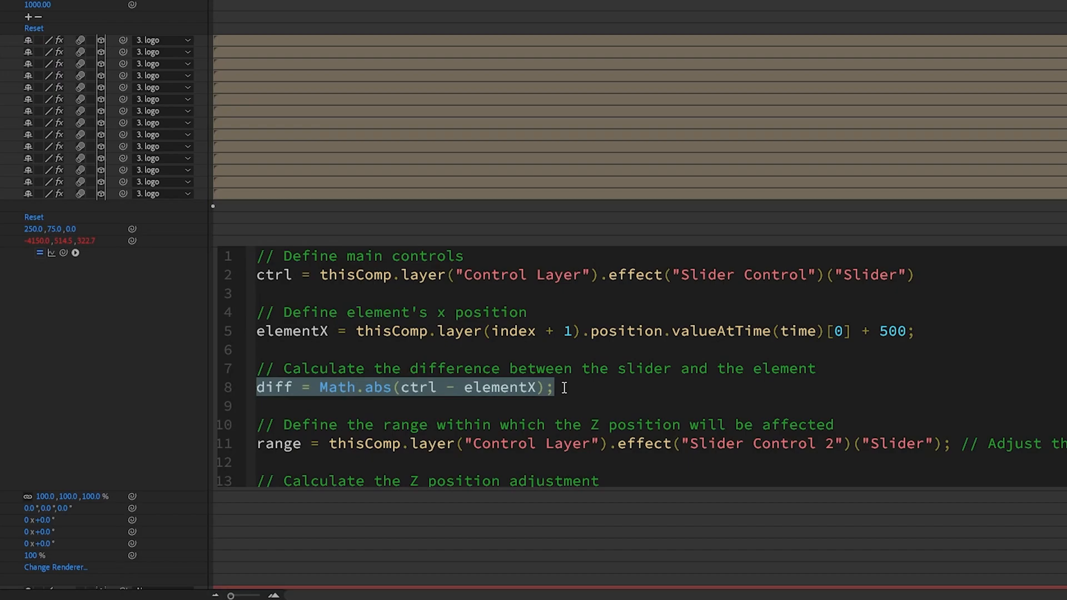
Step: Examine the range variable, the if (diff < range) condition and the zAdjustment variable in the Position expression
{"action": "scroll", "coordinate": [502, 310], "scroll_direction": "down", "scroll_amount": 3}
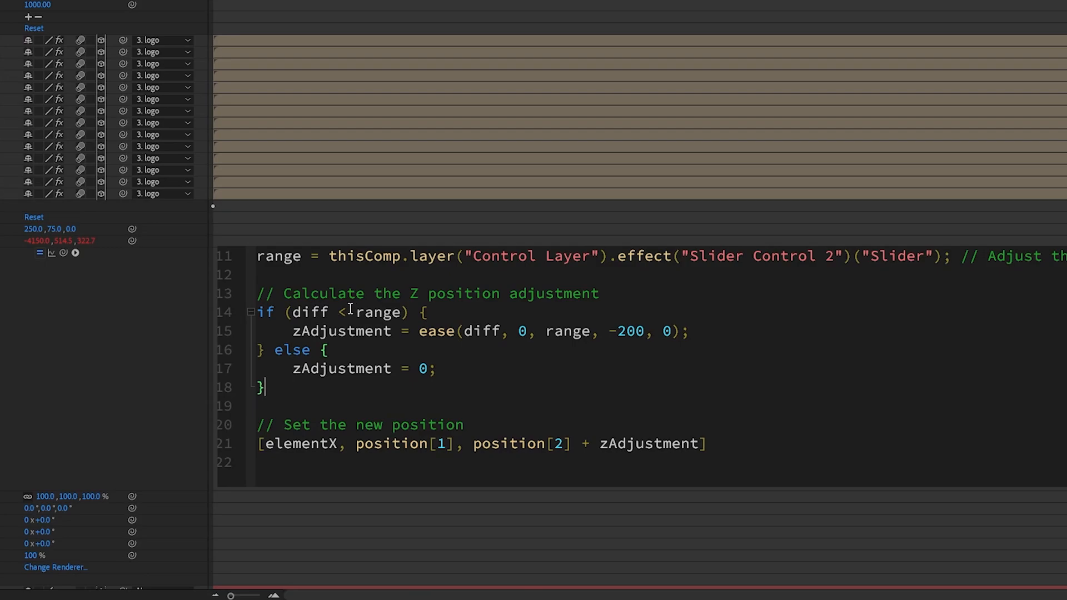
{"action": "left_click_drag", "start_coordinate": [302, 256], "coordinate": [261, 258]}
{"action": "left_click", "coordinate": [364, 314]}
{"action": "left_click_drag", "start_coordinate": [292, 331], "coordinate": [393, 329]}
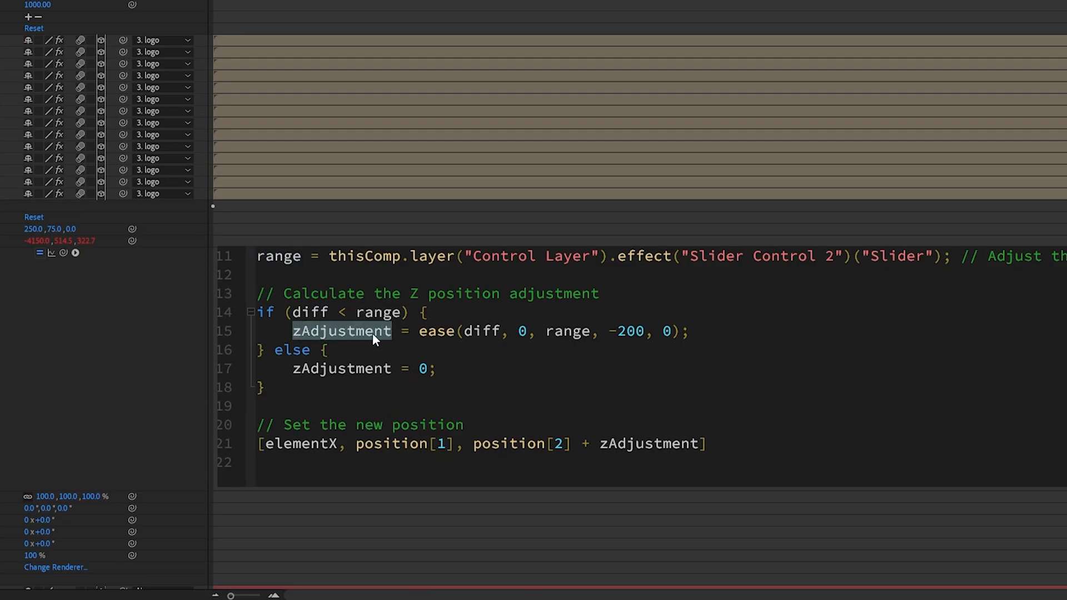
Step: Examine the full ease(diff, 0, range, -200, 0) call assigned to zAdjustment
{"action": "left_click_drag", "start_coordinate": [290, 334], "coordinate": [733, 332]}
{"action": "left_click", "coordinate": [472, 332]}
{"action": "left_click", "coordinate": [733, 333]}
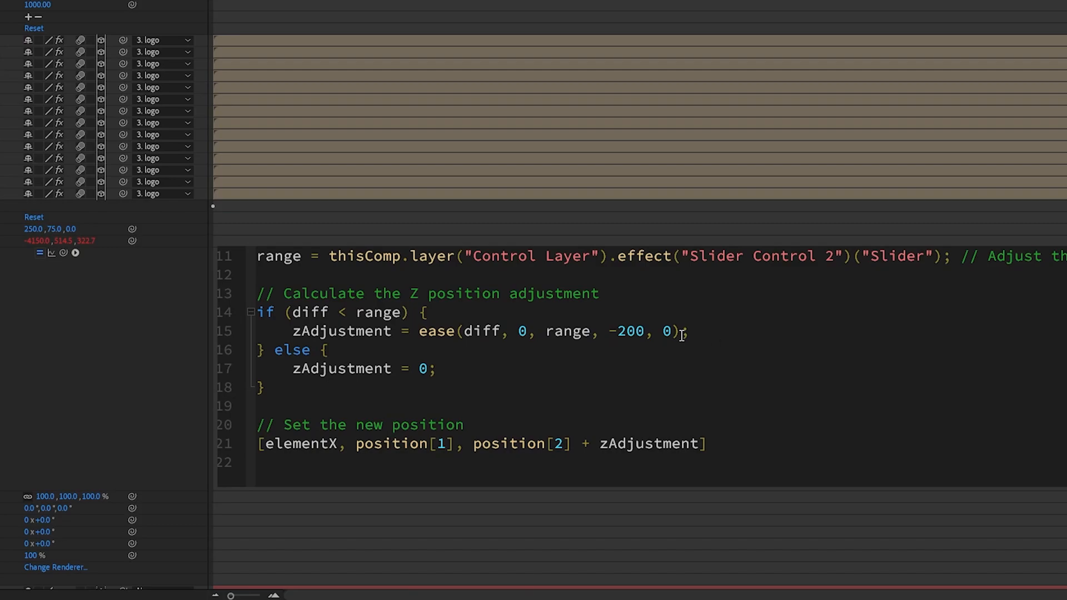
{"action": "left_click", "coordinate": [419, 332], "text": "shift"}
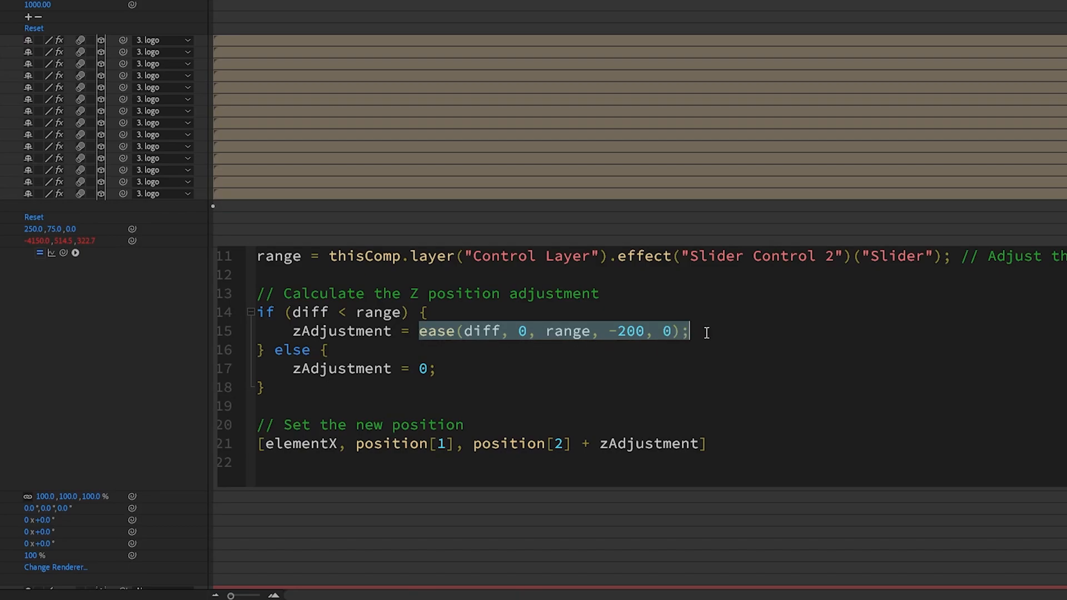
Step: Examine the individual ease arguments: diff, the input limits 0 and range, and the output limits -200 and 0
{"action": "left_click", "coordinate": [514, 335]}
{"action": "double_click", "coordinate": [483, 332]}
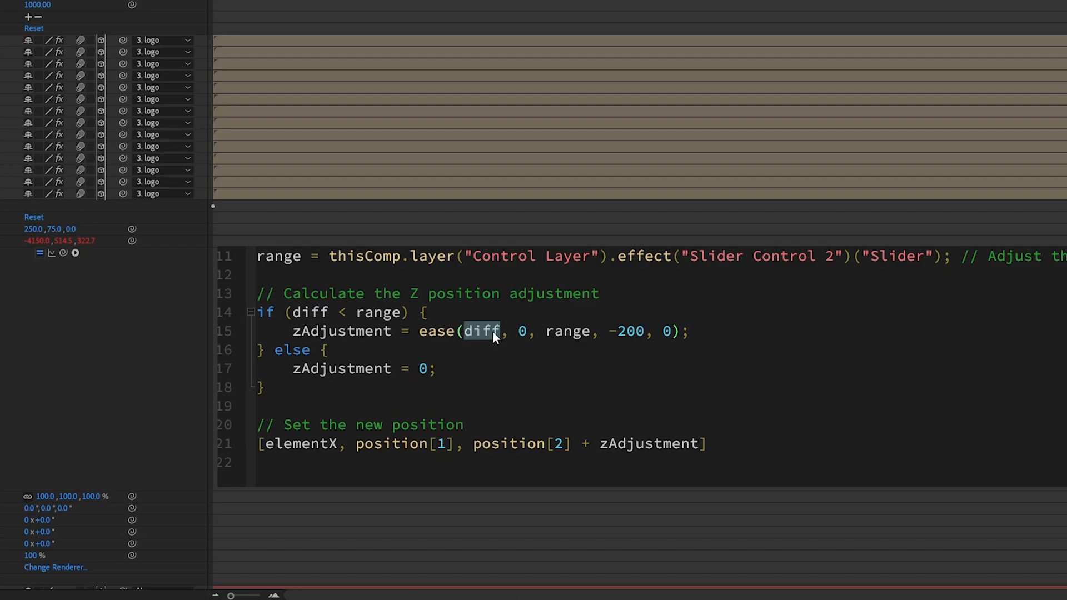
{"action": "left_click_drag", "start_coordinate": [519, 332], "coordinate": [590, 333]}
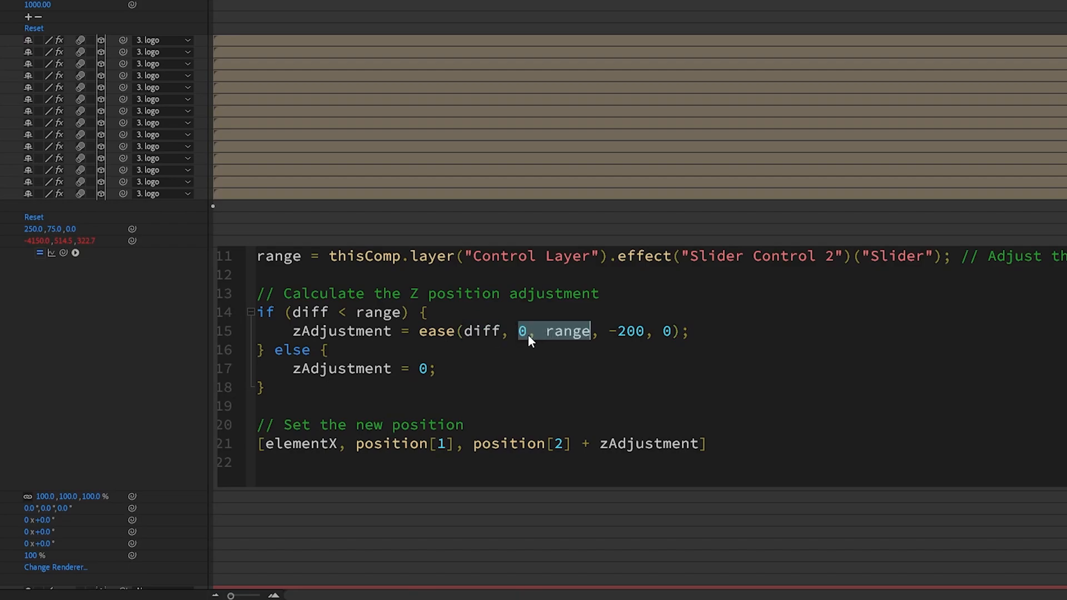
{"action": "left_click_drag", "start_coordinate": [609, 332], "coordinate": [672, 333]}
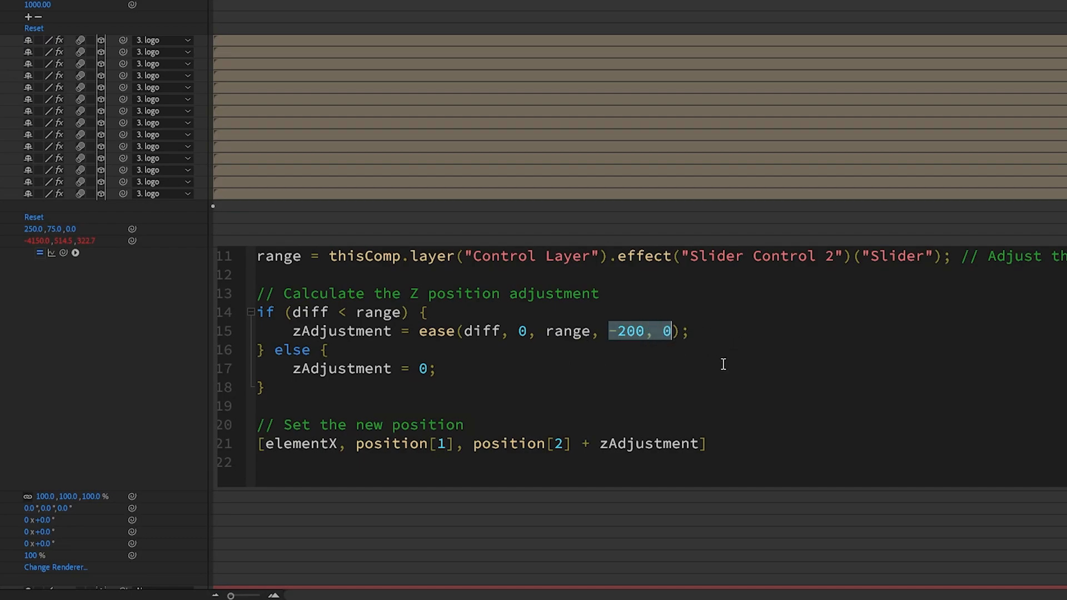
{"action": "double_click", "coordinate": [528, 332]}
{"action": "double_click", "coordinate": [566, 332]}
{"action": "left_click_drag", "start_coordinate": [610, 332], "coordinate": [645, 332]}
{"action": "double_click", "coordinate": [667, 332]}
Step: Examine the diff and range comparison and the else branch that sets zAdjustment = 0
{"action": "left_click_drag", "start_coordinate": [302, 312], "coordinate": [392, 315]}
{"action": "left_click", "coordinate": [391, 315]}
{"action": "left_click_drag", "start_coordinate": [293, 373], "coordinate": [478, 377]}
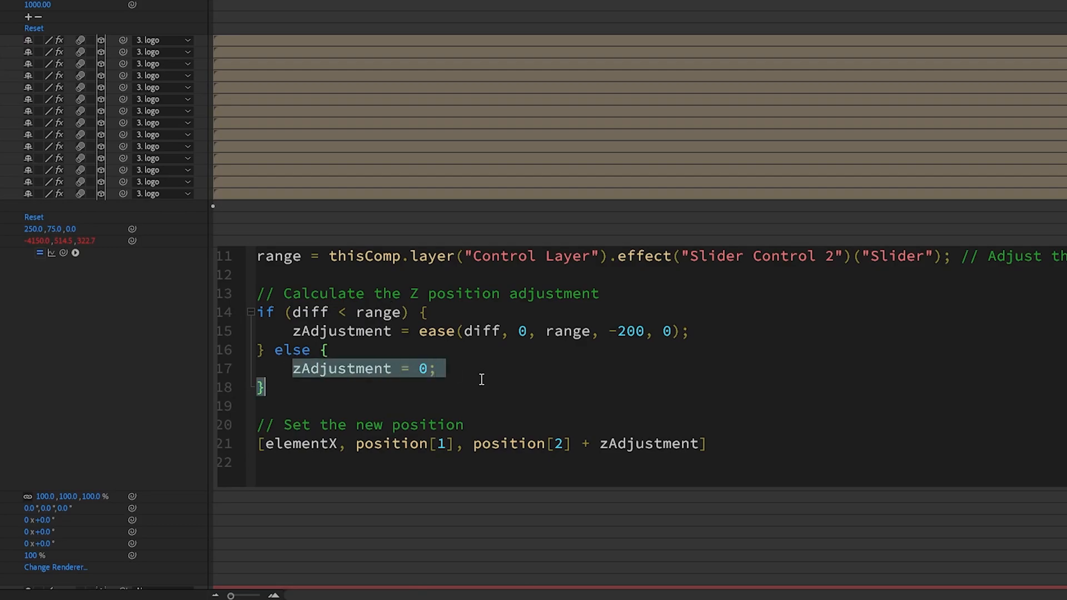
{"action": "left_click", "coordinate": [543, 371]}
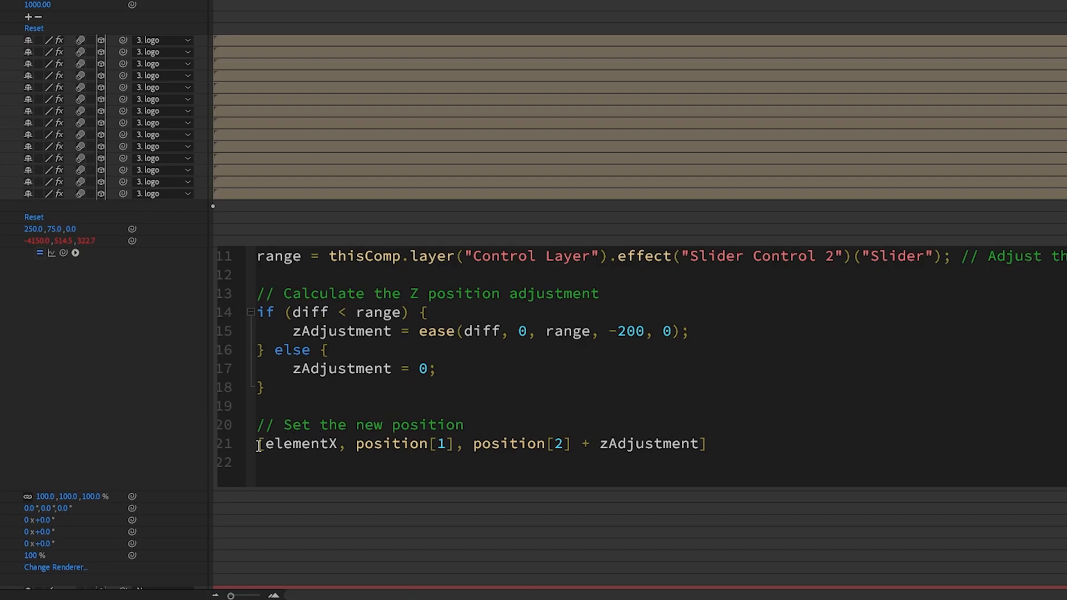
Step: Examine the final position array of the expression, starting with its elementX component
{"action": "left_click_drag", "start_coordinate": [706, 443], "coordinate": [239, 443]}
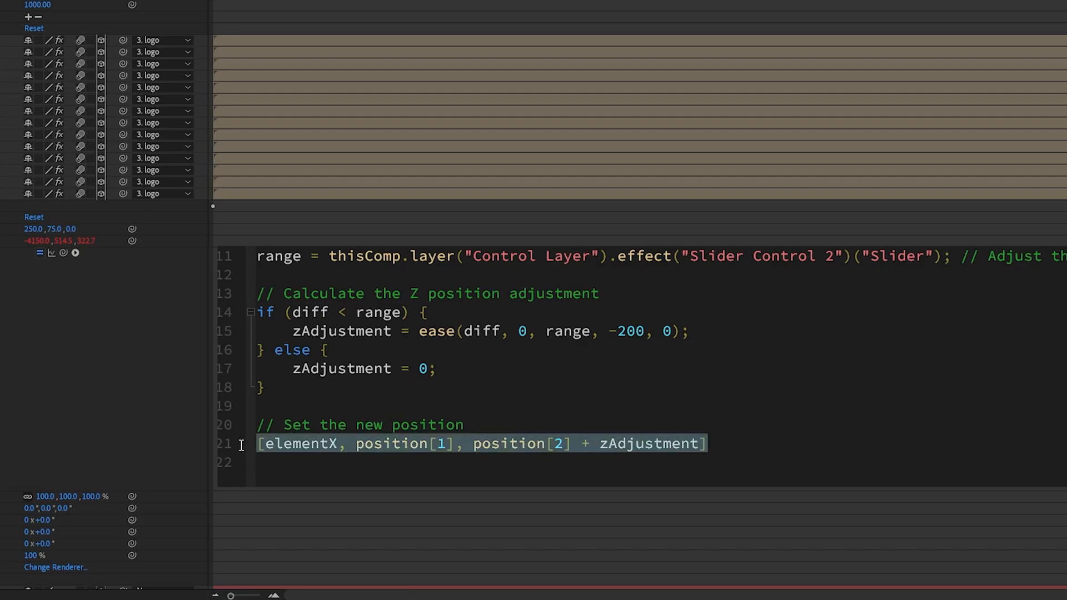
{"action": "double_click", "coordinate": [297, 447]}
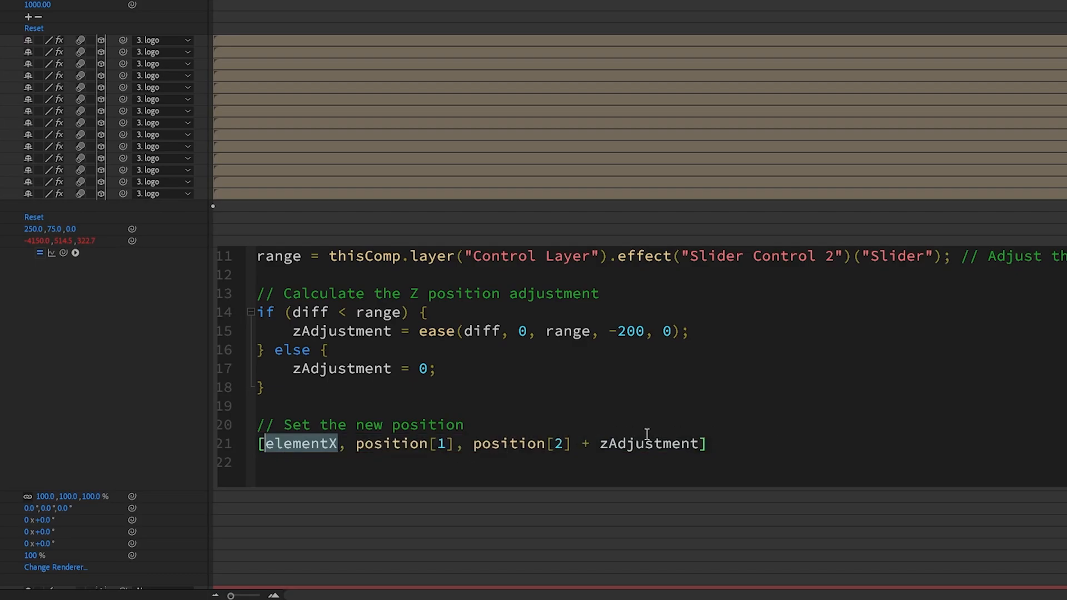
{"action": "left_click_drag", "start_coordinate": [356, 456], "coordinate": [699, 444]}
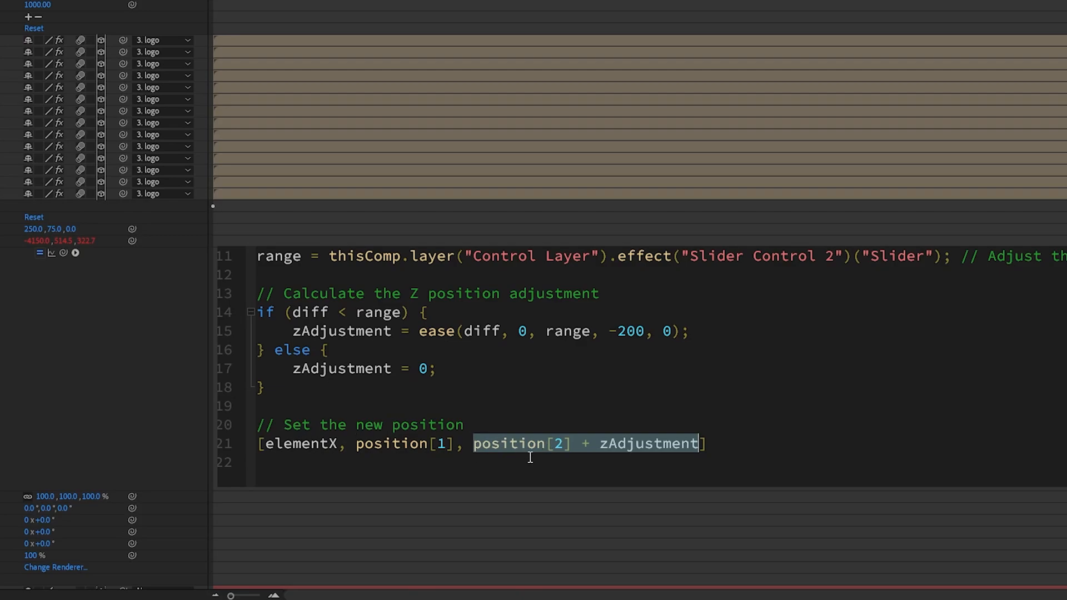
Step: Examine the z component position[2] + zAdjustment and trace it back to the ease line that defines zAdjustment
{"action": "left_click", "coordinate": [472, 448]}
{"action": "left_click_drag", "start_coordinate": [472, 448], "coordinate": [570, 445]}
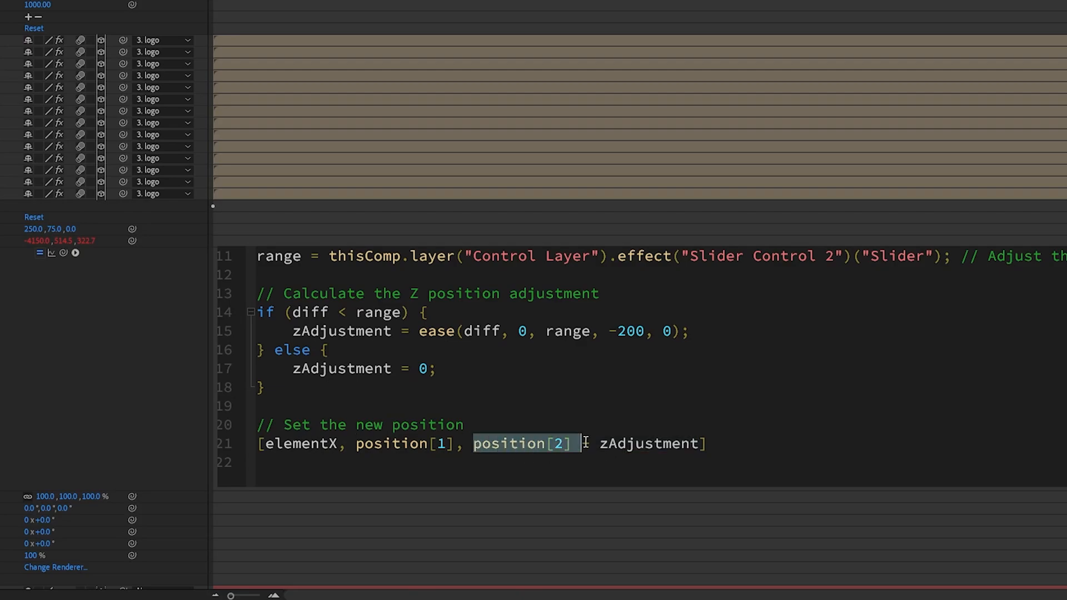
{"action": "left_click", "coordinate": [601, 444]}
{"action": "double_click", "coordinate": [623, 441]}
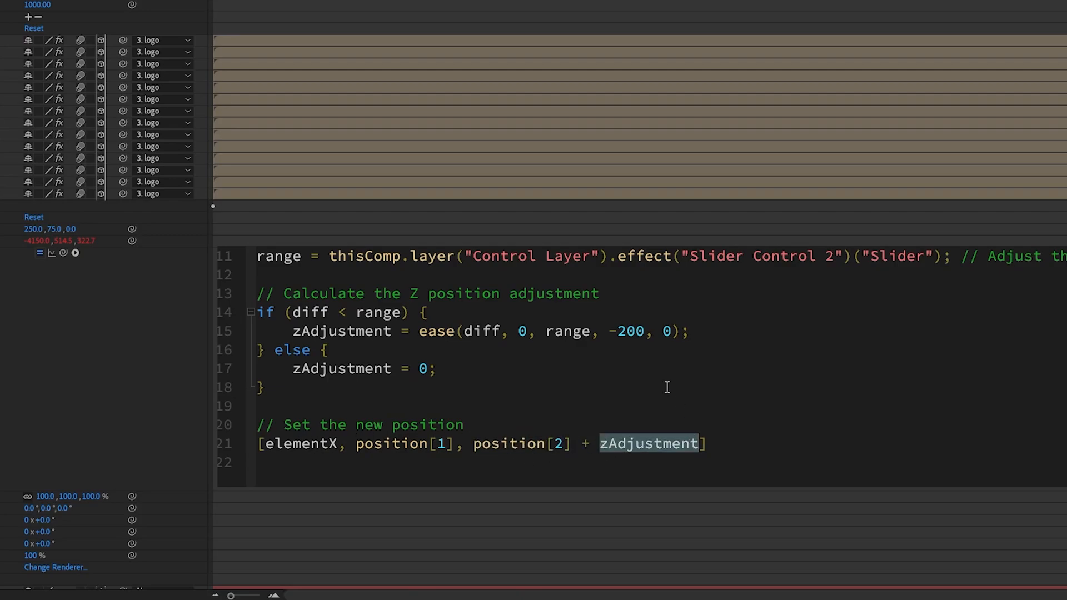
{"action": "left_click_drag", "start_coordinate": [287, 331], "coordinate": [787, 322]}
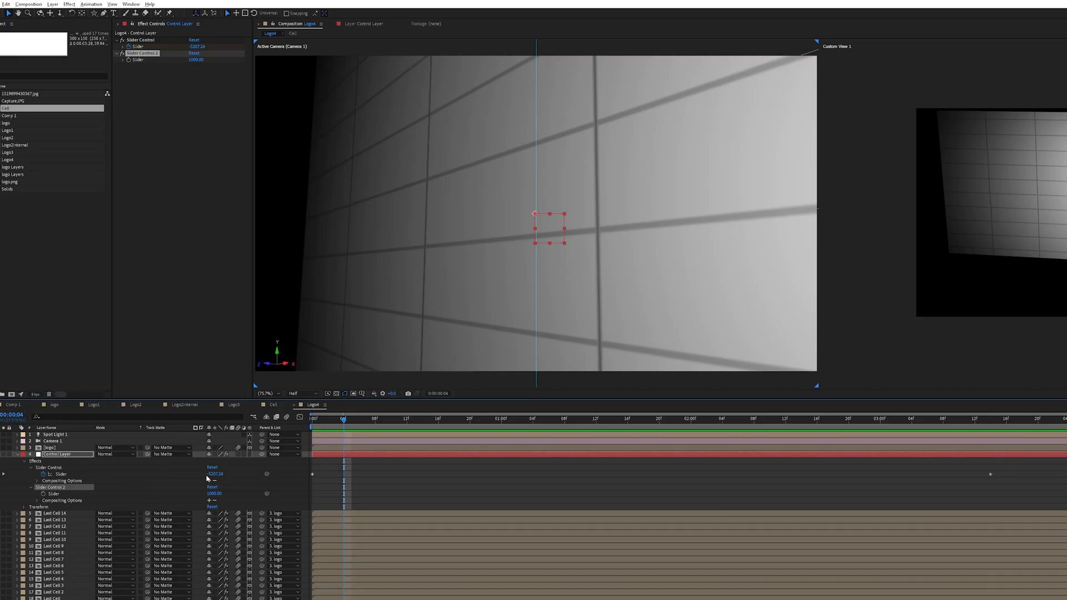
Step: Scrub the timeline from the start to the second Slider keyframe to review how the slider moves the cells
{"action": "left_click_drag", "start_coordinate": [212, 474], "coordinate": [318, 524]}
{"action": "left_click_drag", "start_coordinate": [368, 469], "coordinate": [332, 493]}
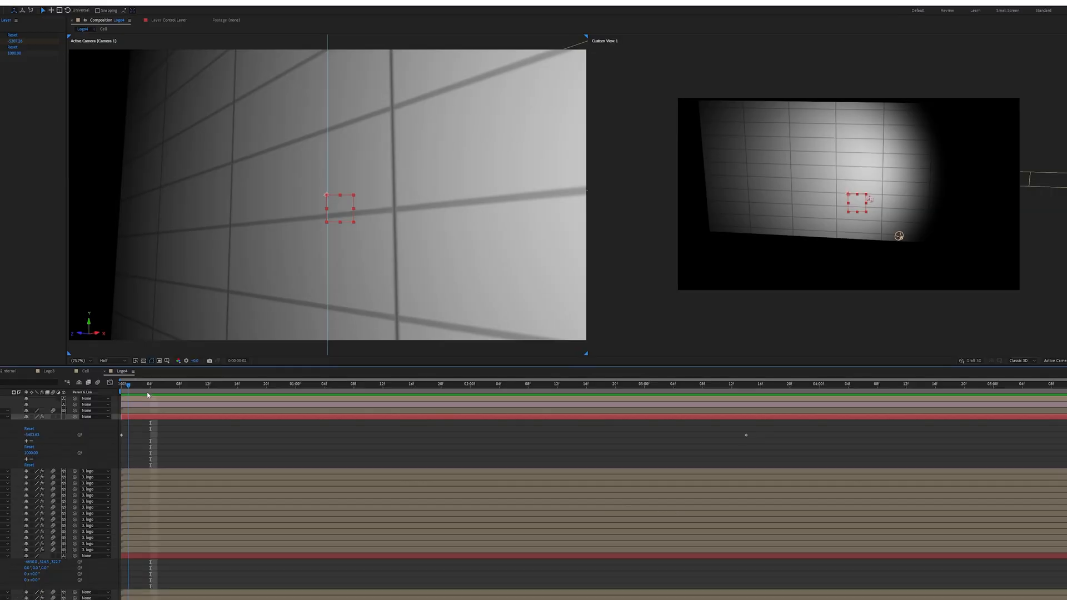
{"action": "left_click_drag", "start_coordinate": [147, 390], "coordinate": [748, 429]}
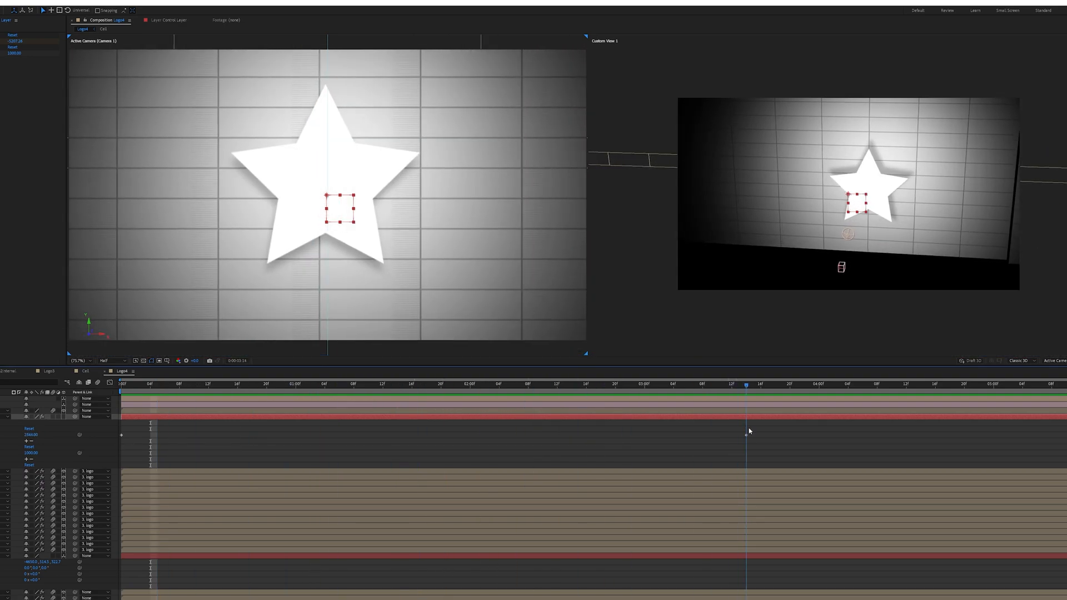
Step: Return to the first frame of the Logo4 composition and play a preview of the animation
{"action": "left_click_drag", "start_coordinate": [748, 386], "coordinate": [118, 445]}
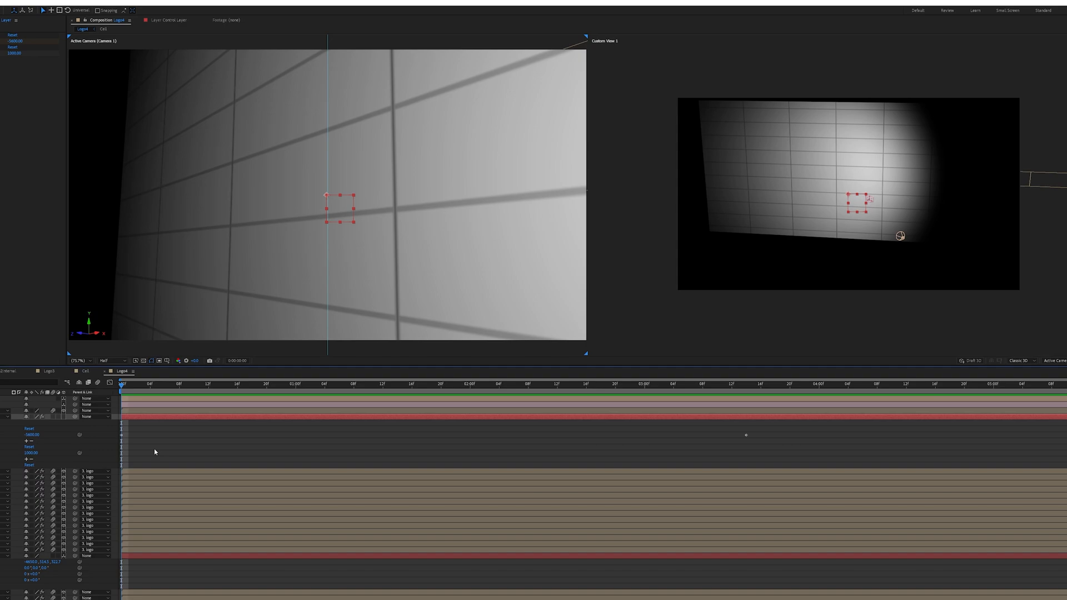
{"action": "key", "text": "space"}
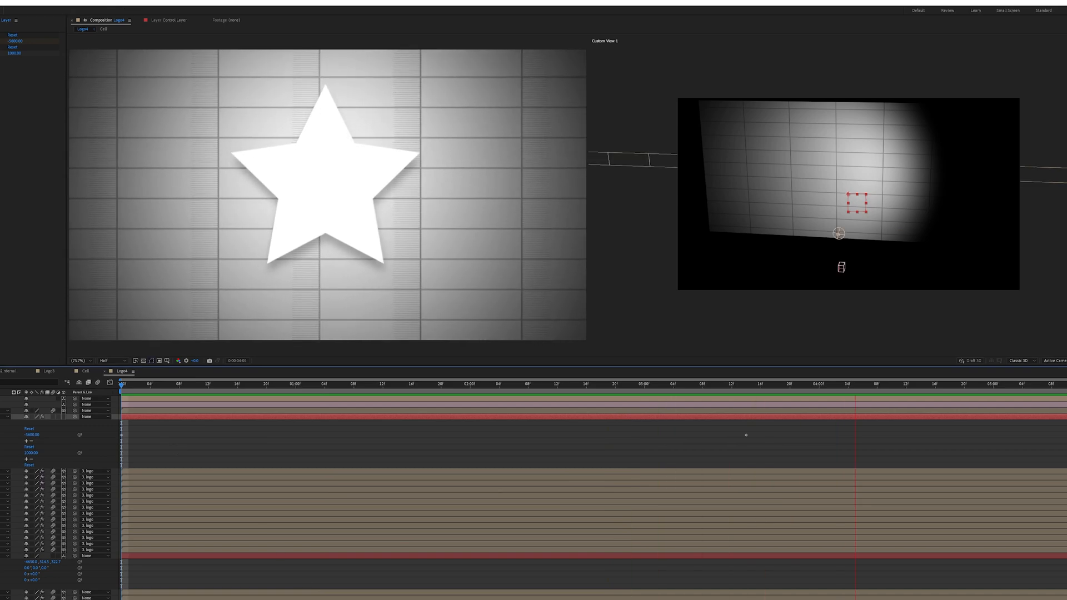
{"action": "key", "text": "space"}
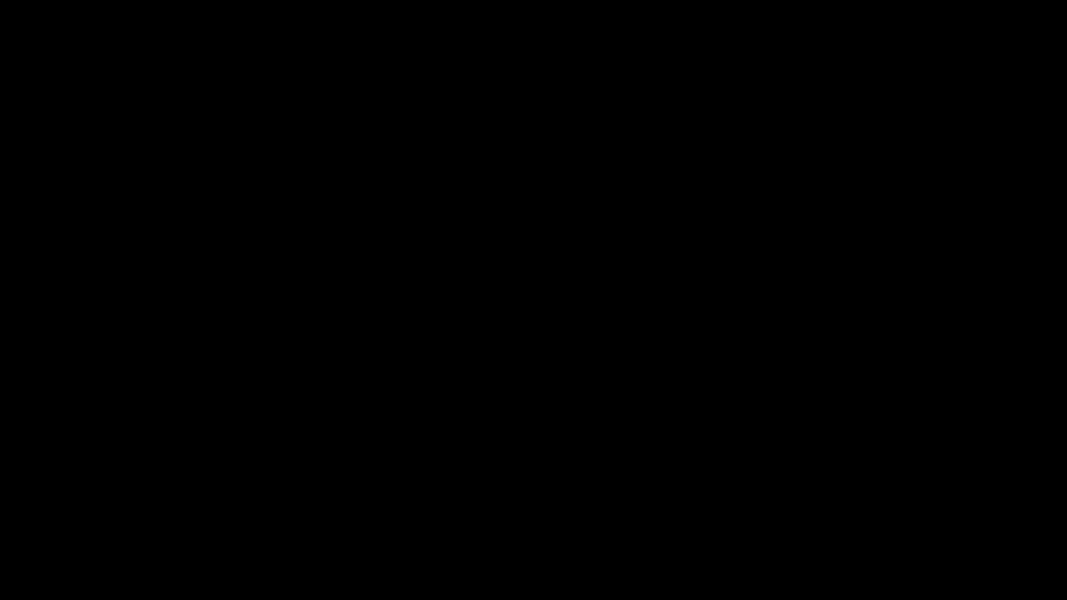